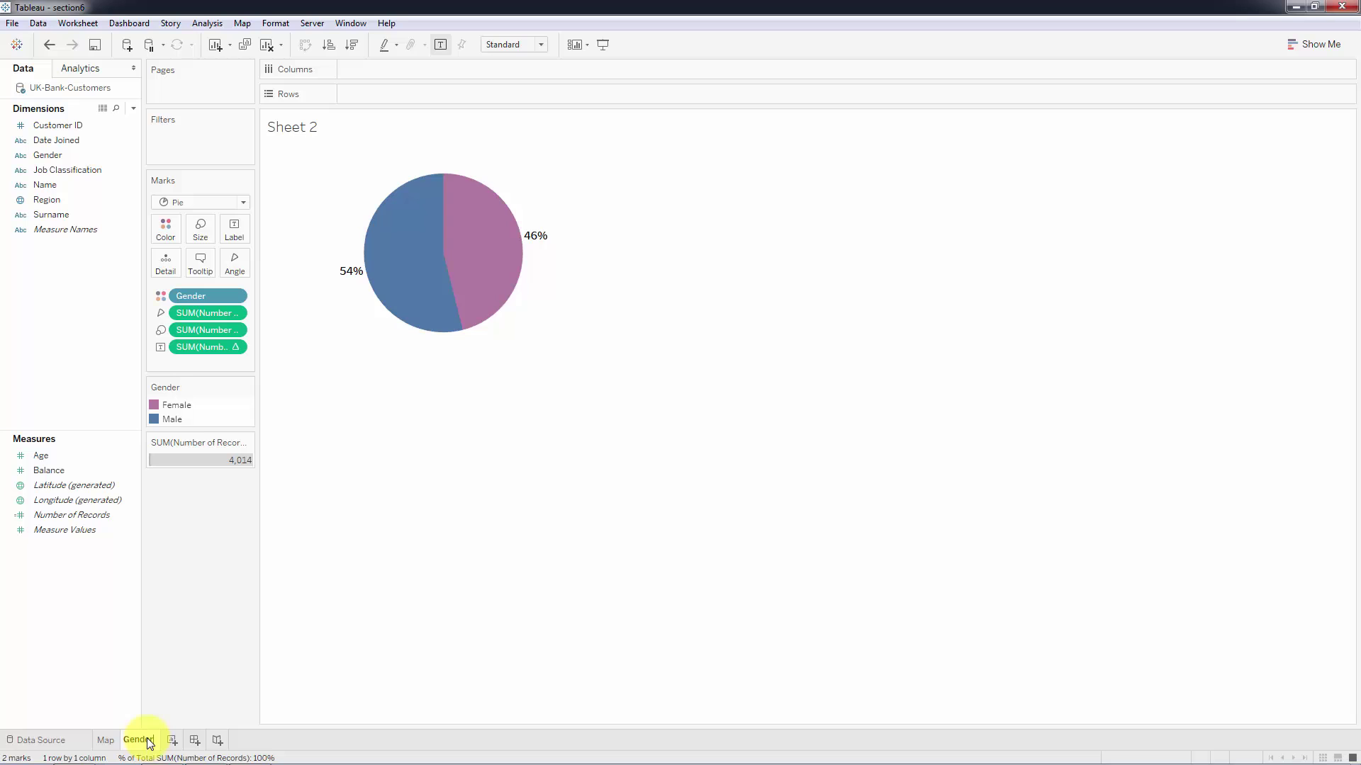
Finish naming the Gender sheet, then place Age across the columns of a new Sheet 3.
{"action": "left_click", "coordinate": [293, 668]}
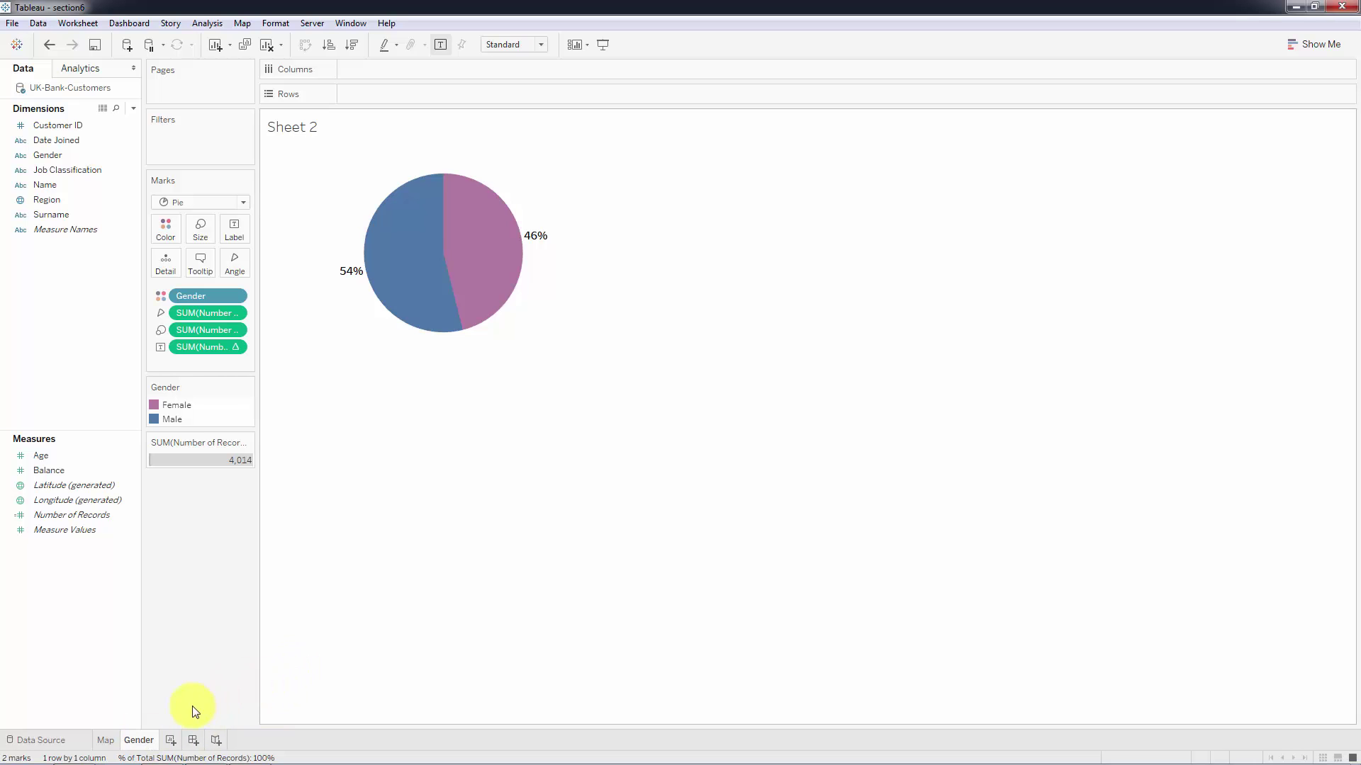
{"action": "left_click", "coordinate": [172, 740]}
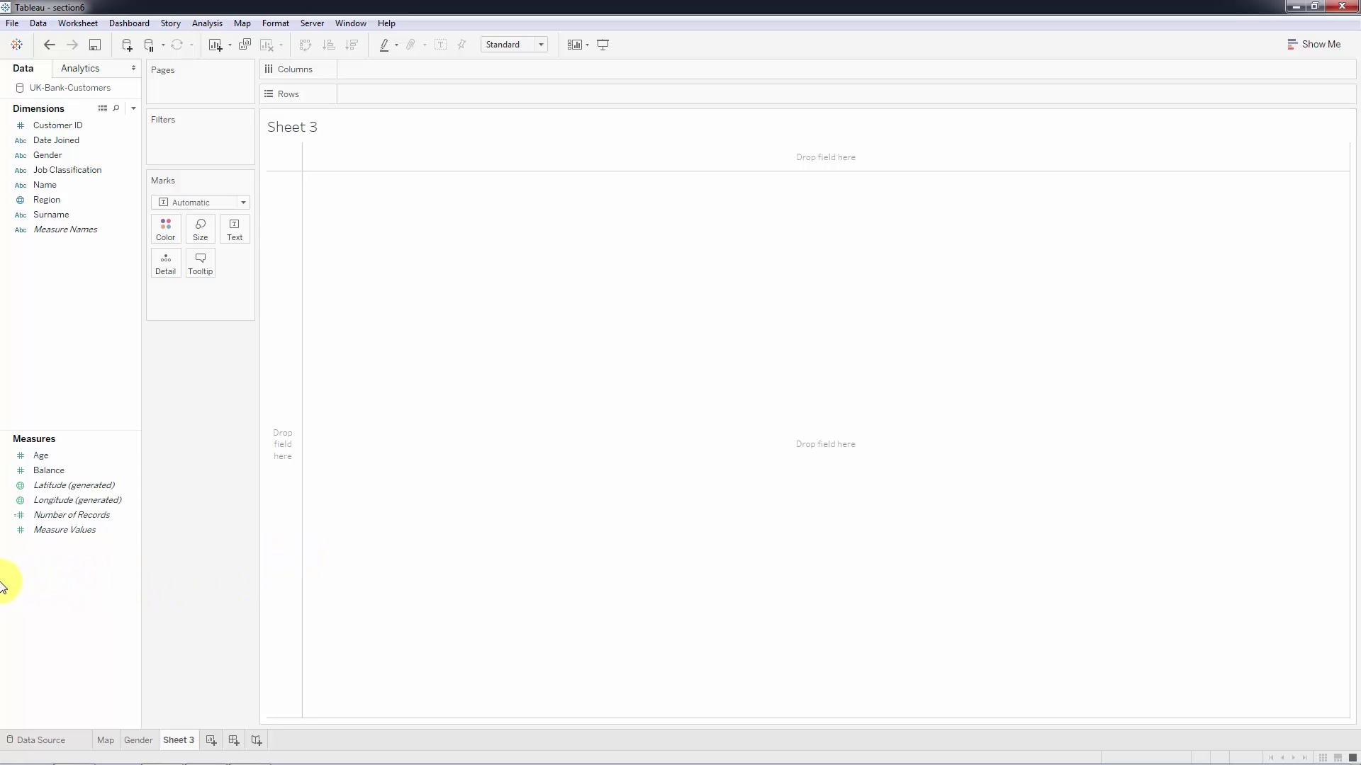
{"action": "left_click", "coordinate": [7, 531]}
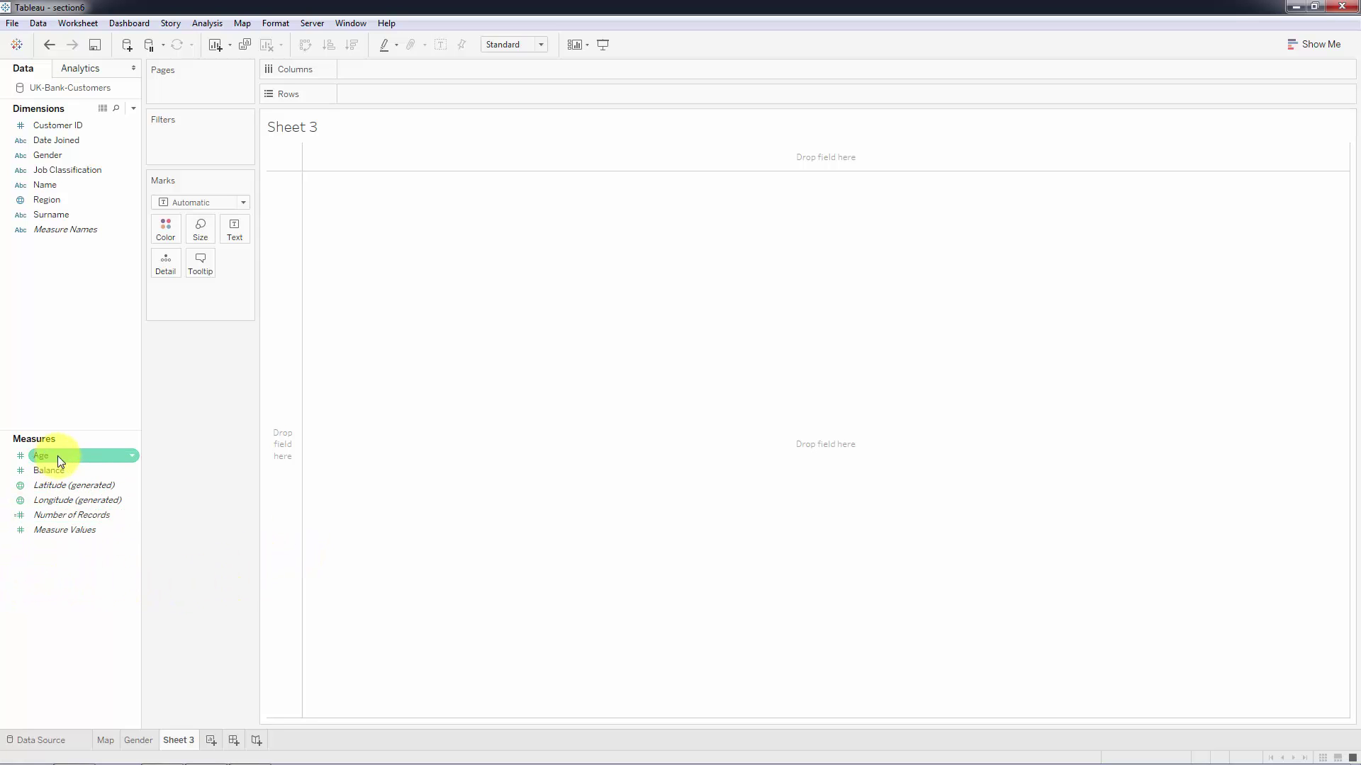
{"action": "mouse_move", "coordinate": [57, 456]}
{"action": "left_mouse_down"}
{"action": "mouse_move", "coordinate": [352, 202]}
{"action": "mouse_move", "coordinate": [410, 119]}
{"action": "mouse_move", "coordinate": [471, 146]}
{"action": "mouse_move", "coordinate": [475, 168]}
{"action": "mouse_move", "coordinate": [479, 158]}
{"action": "mouse_move", "coordinate": [455, 157]}
{"action": "left_mouse_up"}
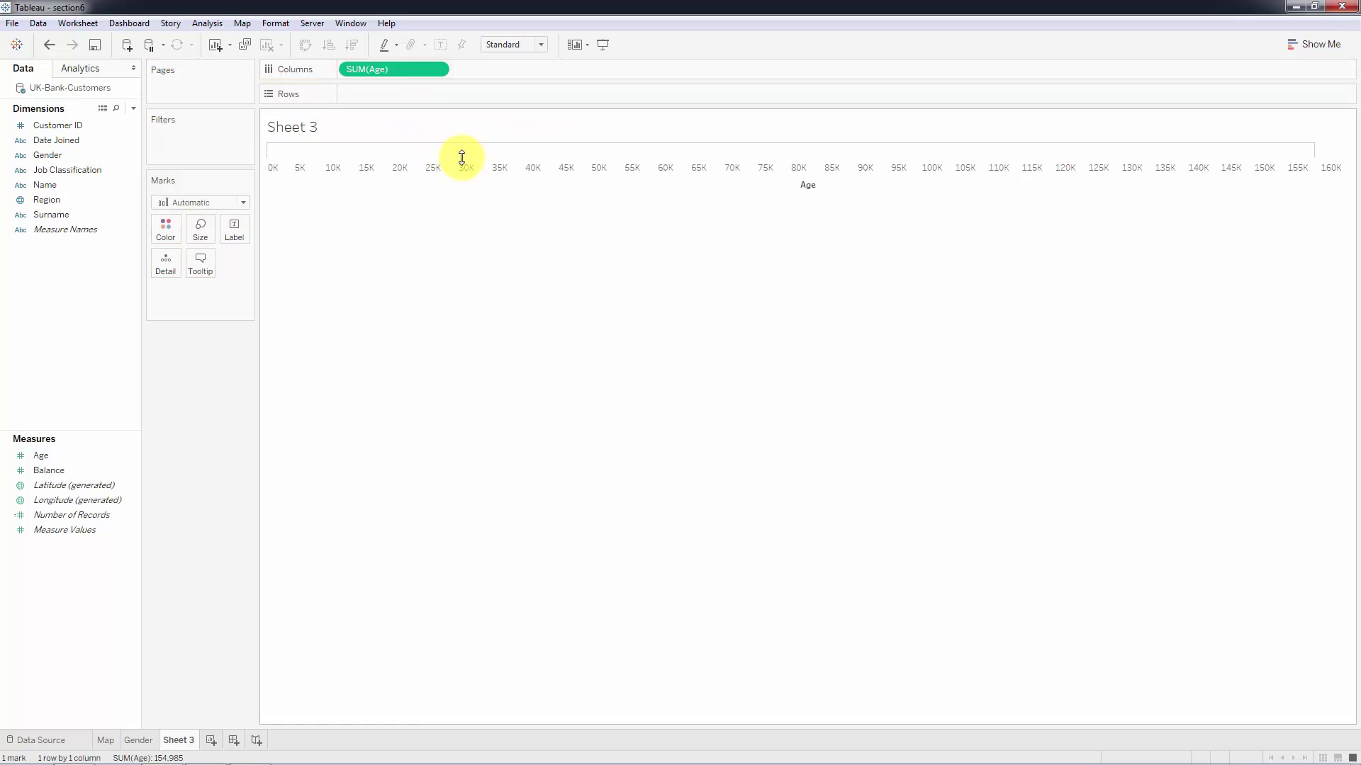
Convert the Age pill on Columns into a dimension so each age gets its own mark.
{"action": "left_click", "coordinate": [436, 68]}
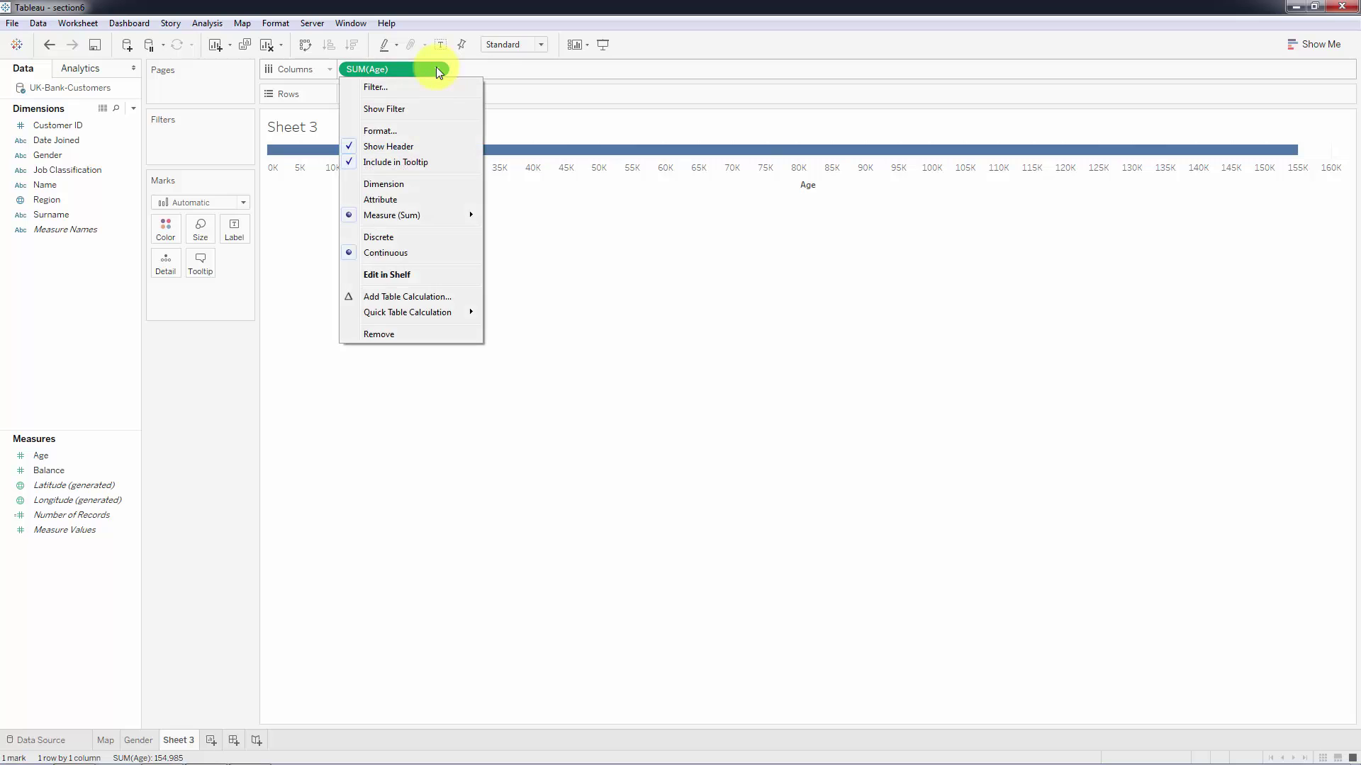
{"action": "left_click", "coordinate": [418, 196]}
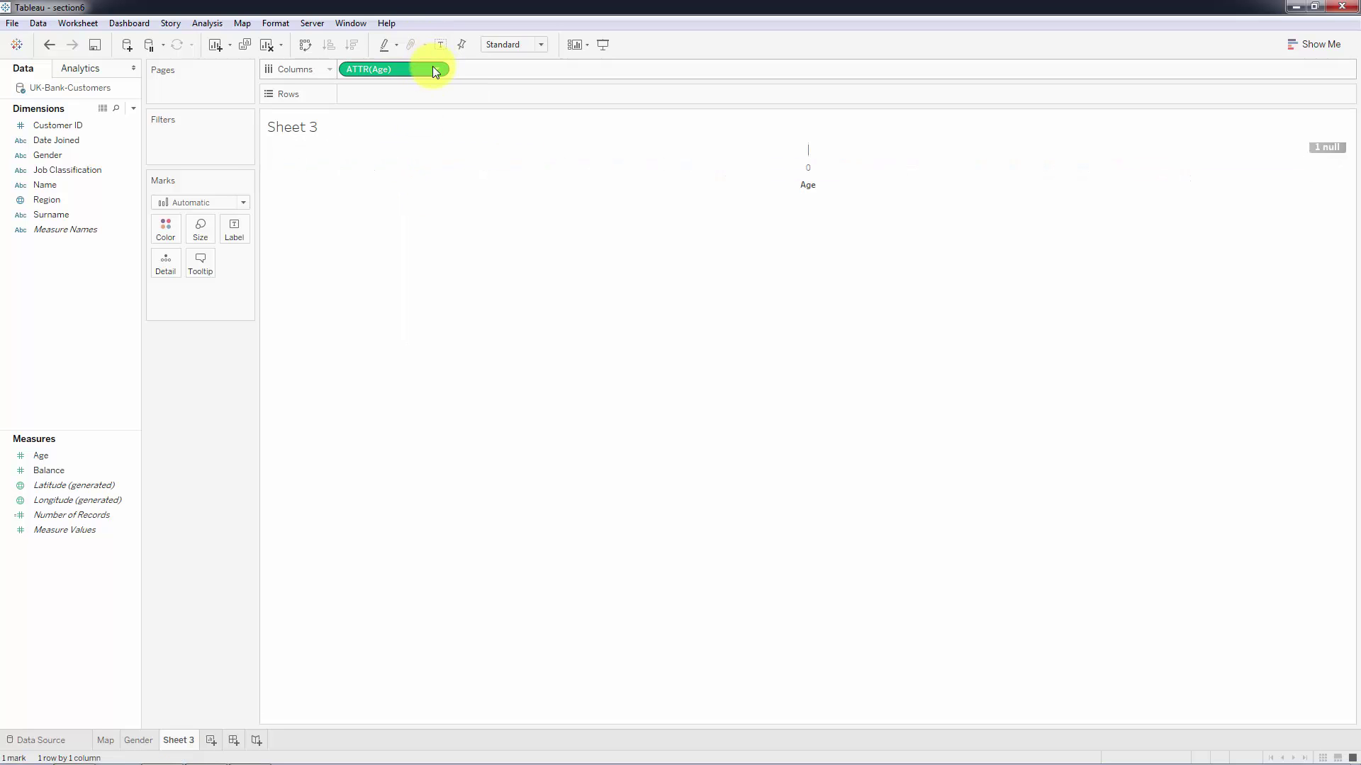
{"action": "left_click", "coordinate": [436, 70]}
{"action": "left_click", "coordinate": [421, 183]}
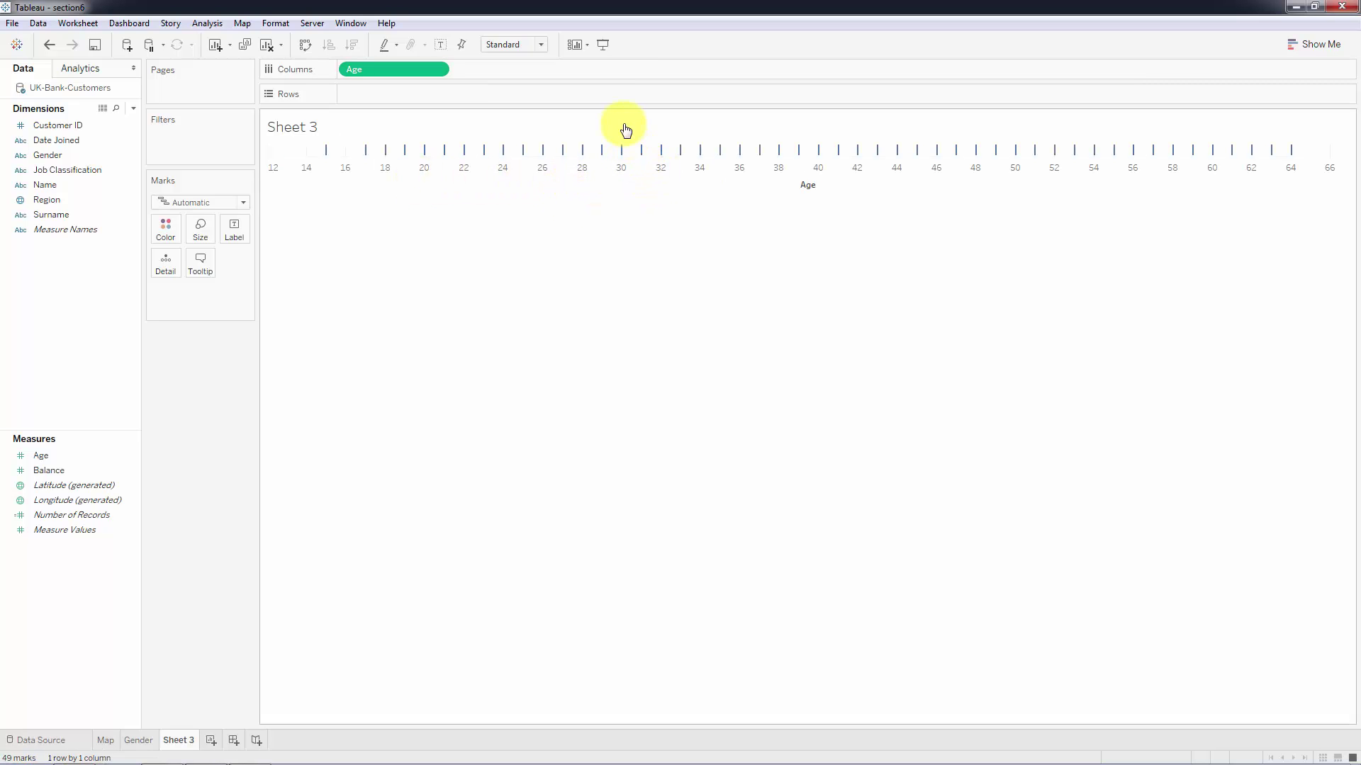
Put Number of Records on Rows against each age and draw the marks as bars.
{"action": "mouse_move", "coordinate": [61, 517]}
{"action": "left_mouse_down"}
{"action": "mouse_move", "coordinate": [224, 380]}
{"action": "mouse_move", "coordinate": [358, 108]}
{"action": "mouse_move", "coordinate": [374, 103]}
{"action": "left_mouse_up"}
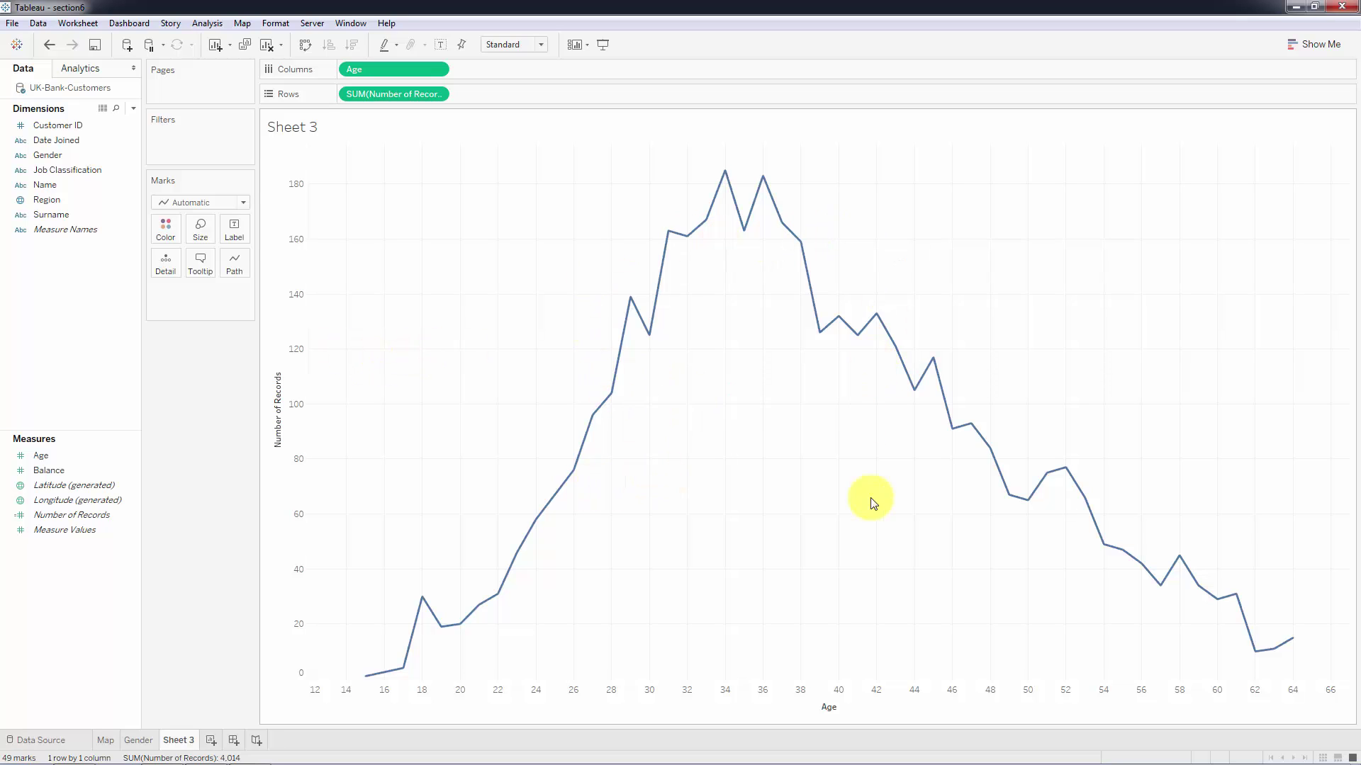
{"action": "mouse_move", "coordinate": [743, 236]}
{"action": "mouse_move", "coordinate": [761, 190]}
{"action": "left_click", "coordinate": [235, 202]}
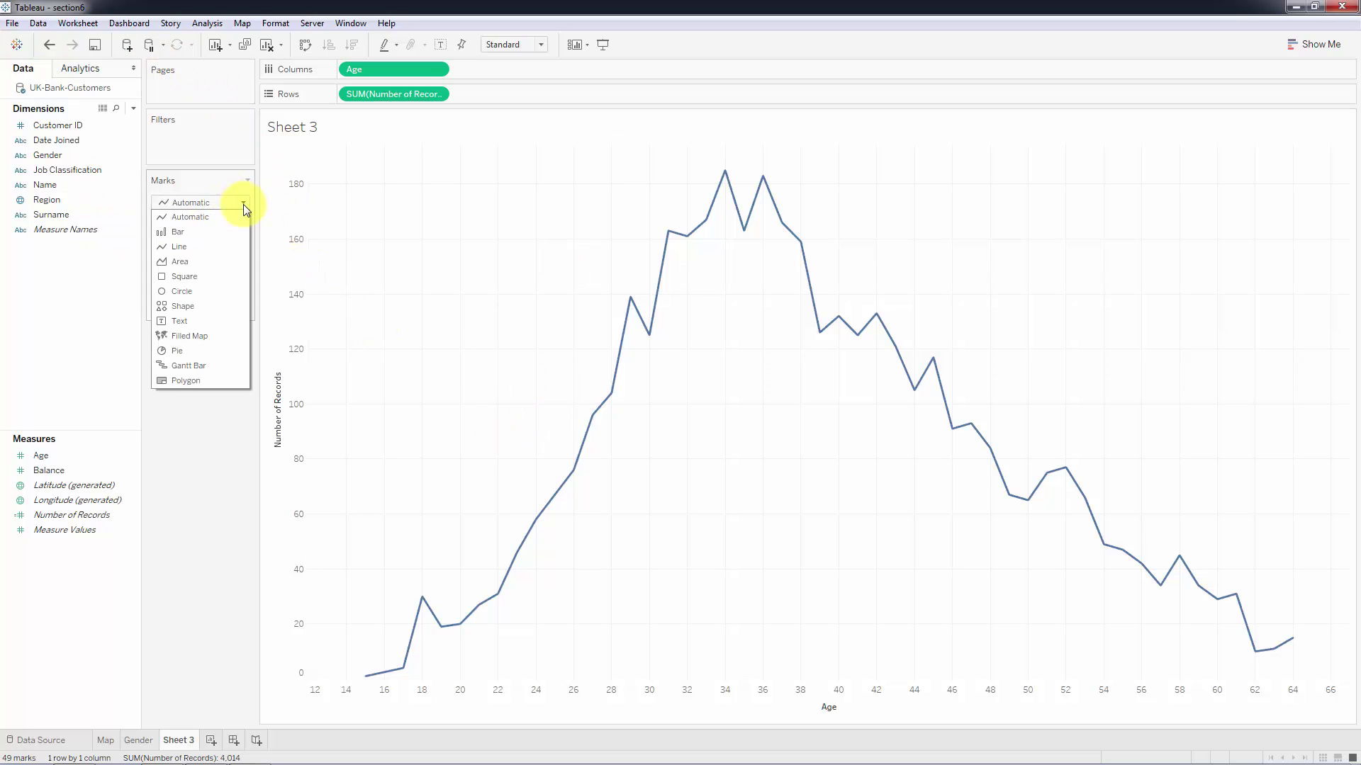
{"action": "left_click", "coordinate": [225, 226]}
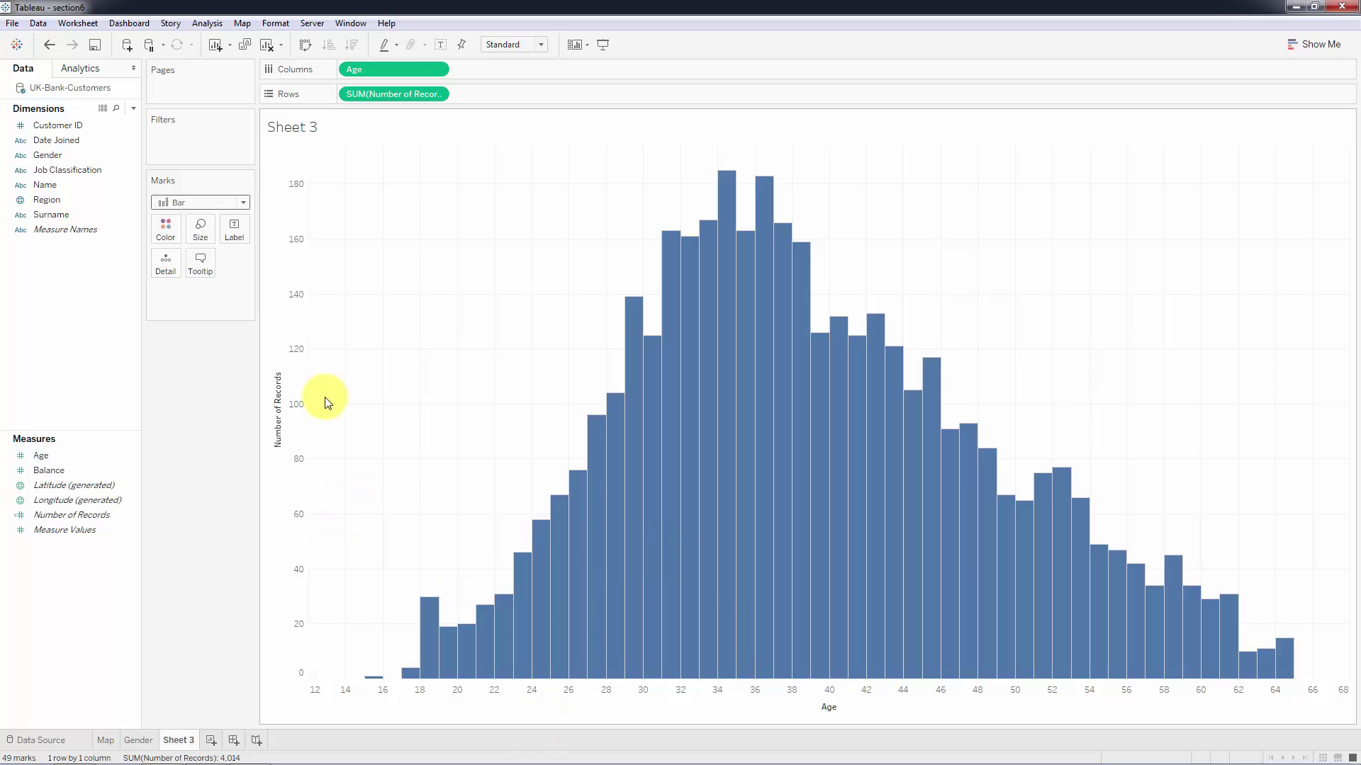
{"action": "right_click", "coordinate": [50, 93]}
{"action": "left_click", "coordinate": [92, 132]}
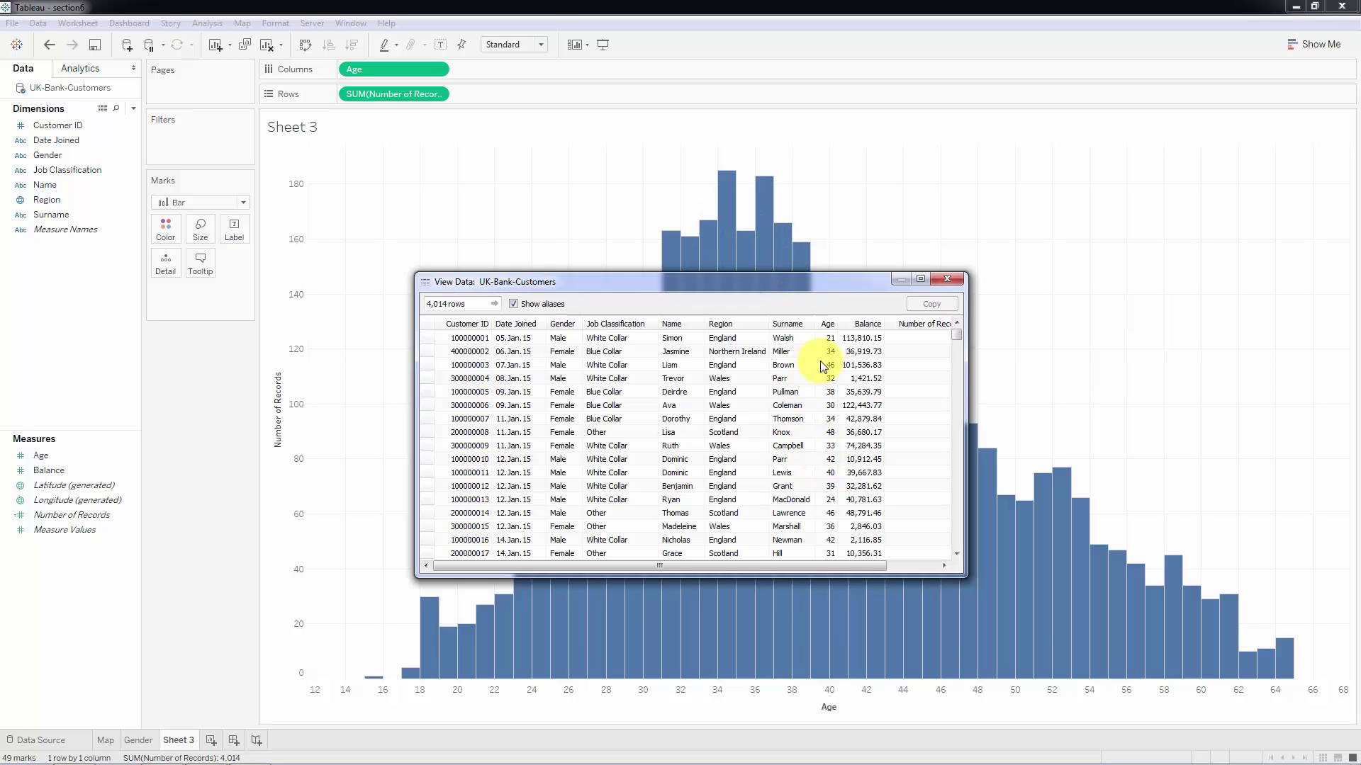
{"action": "left_click", "coordinate": [823, 366]}
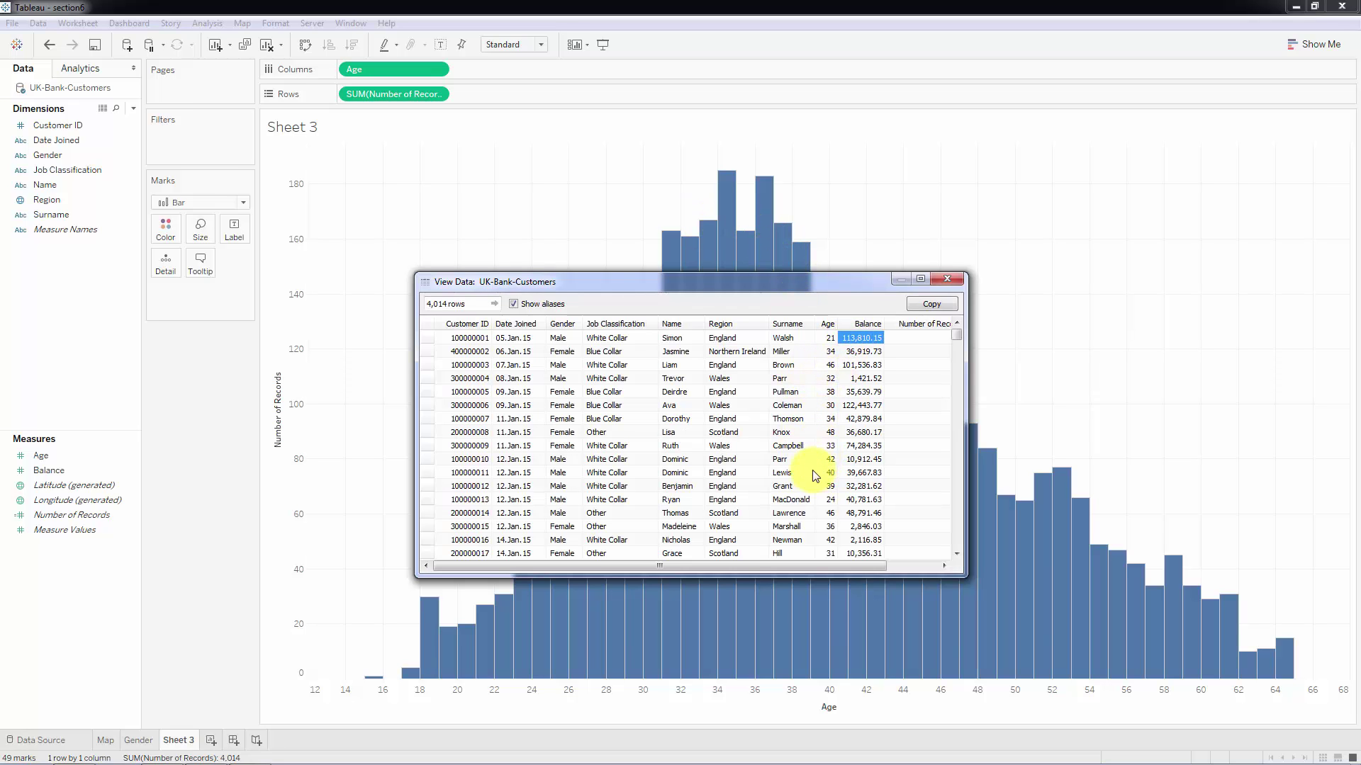
{"action": "left_click", "coordinate": [827, 460]}
{"action": "left_click", "coordinate": [829, 512]}
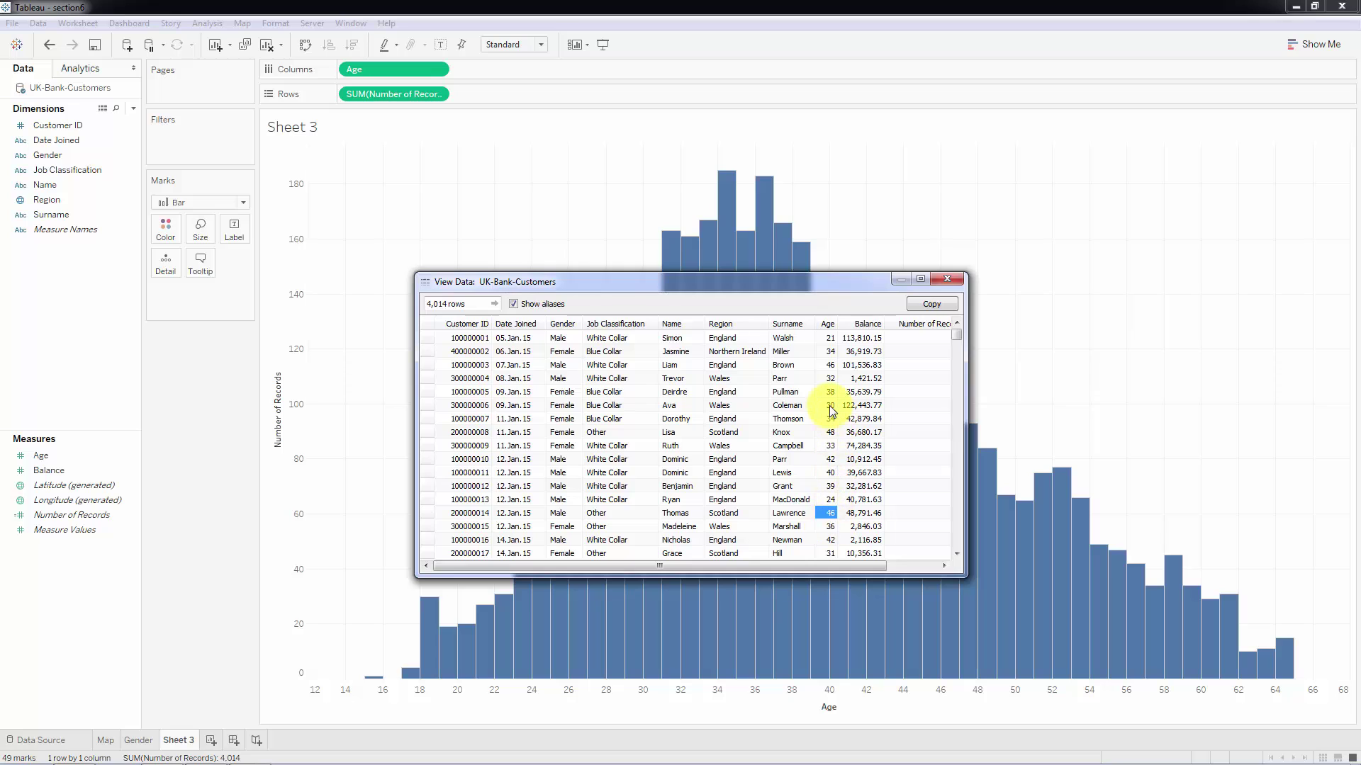
{"action": "left_click", "coordinate": [947, 278]}
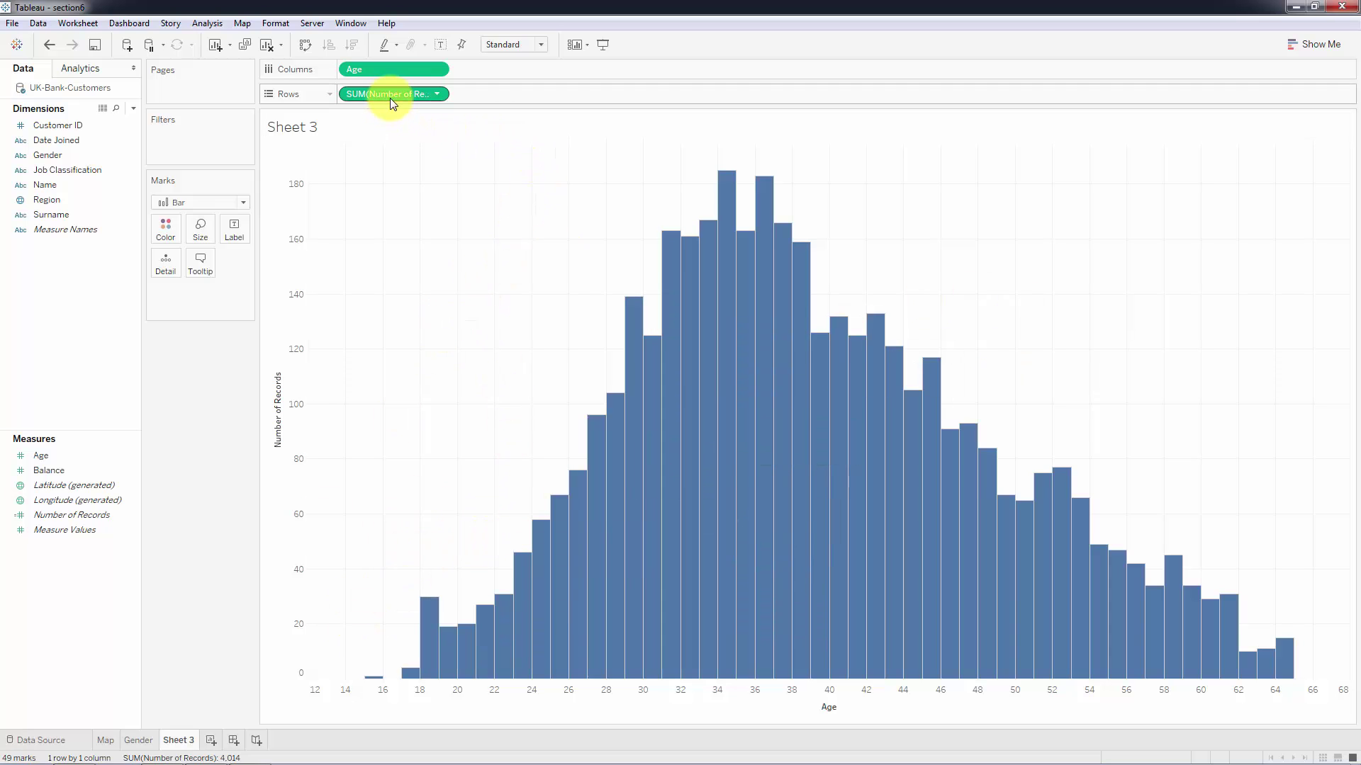
Clear Number of Records and Age off the shelves and start creating bins from Age.
{"action": "left_click_drag", "start_coordinate": [385, 104], "coordinate": [297, 239]}
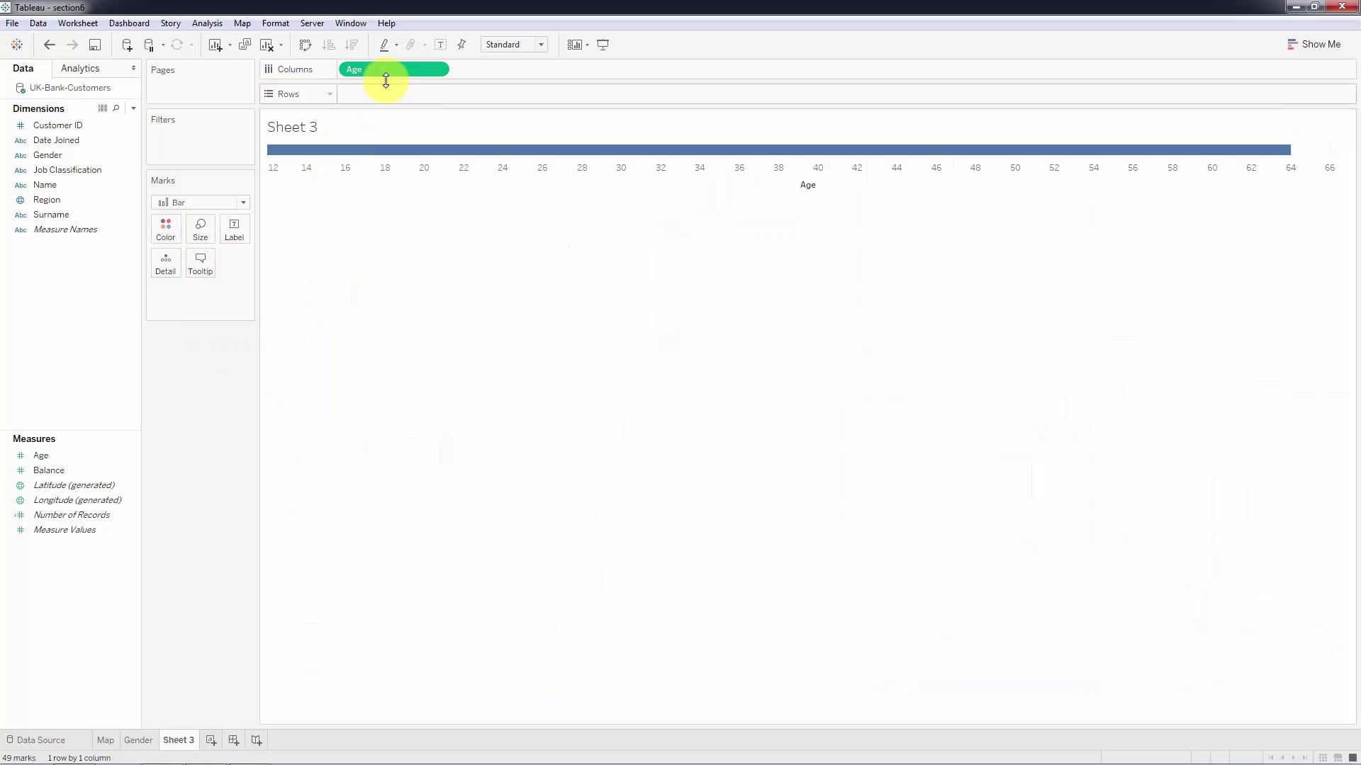
{"action": "left_click_drag", "start_coordinate": [389, 70], "coordinate": [220, 356]}
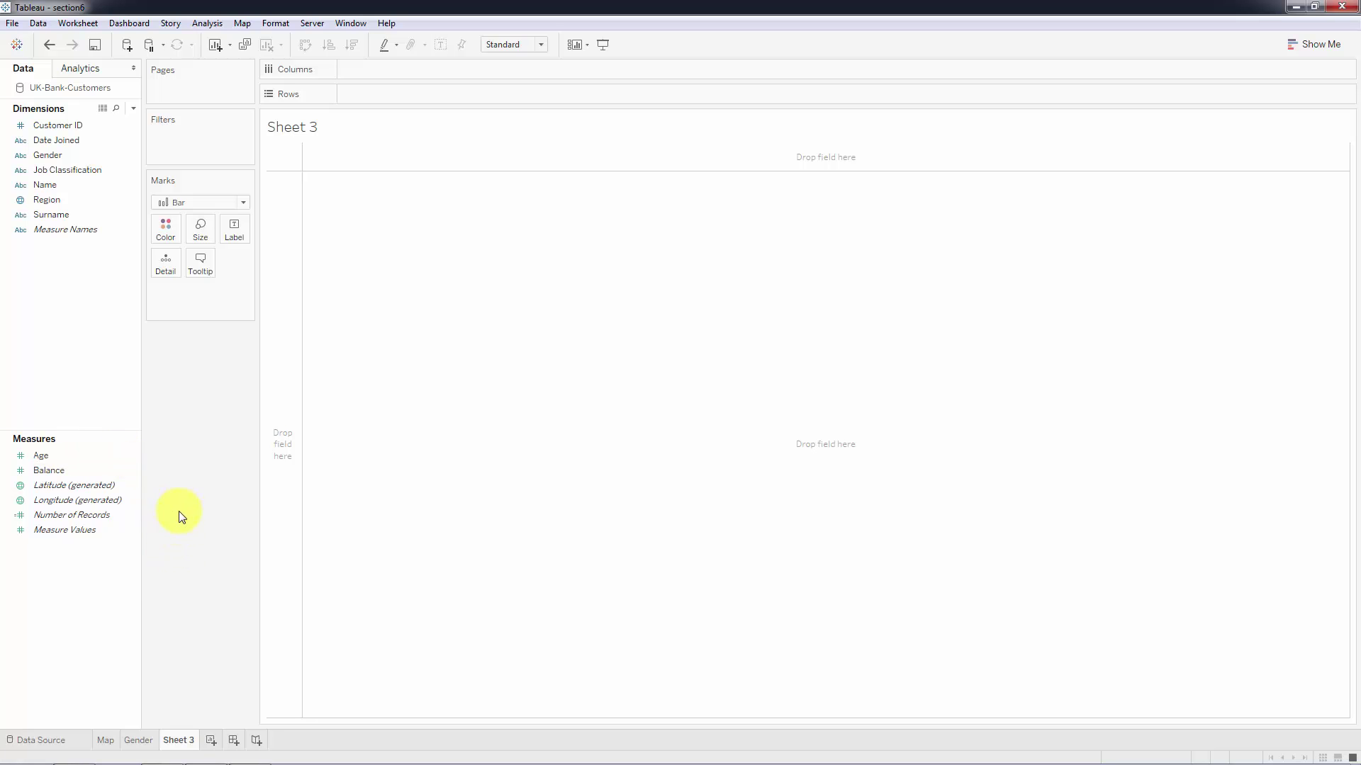
{"action": "right_click", "coordinate": [84, 455]}
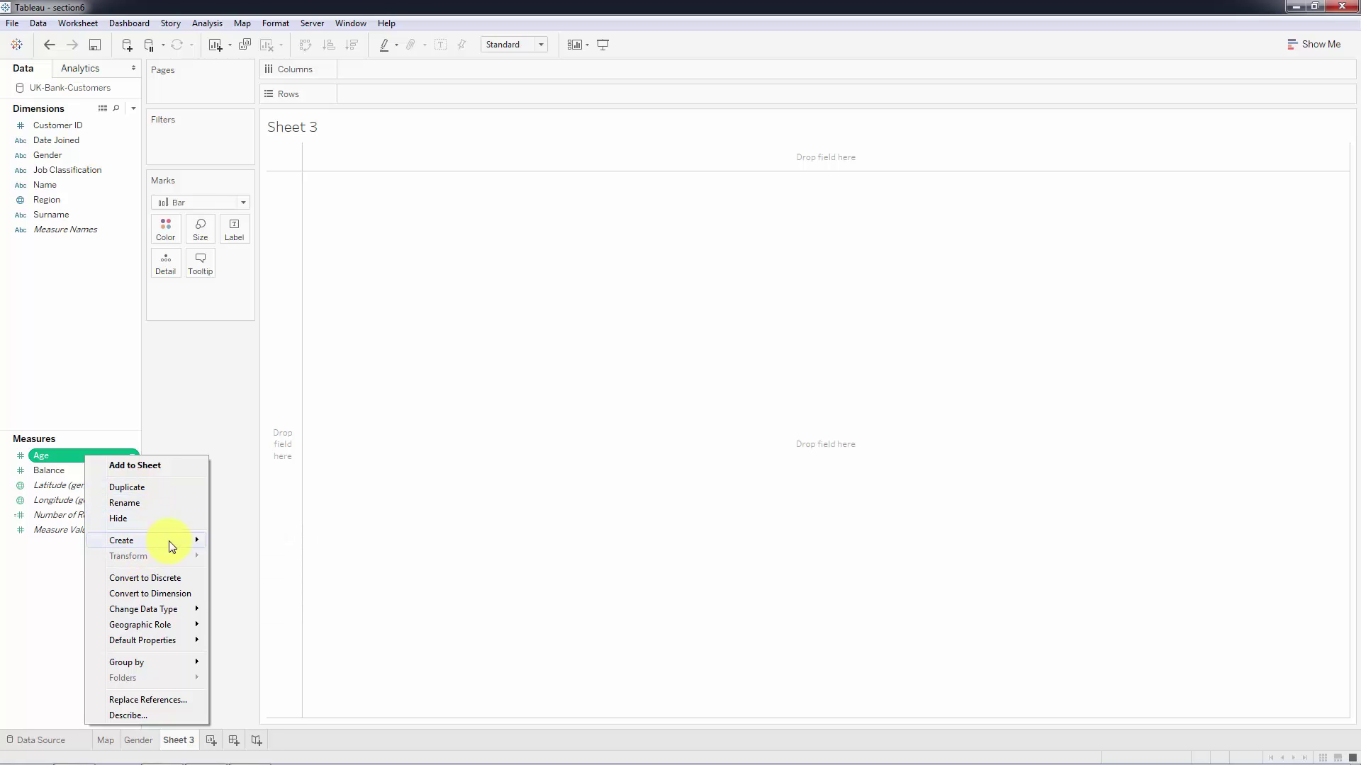
{"action": "mouse_move", "coordinate": [169, 541]}
{"action": "left_click", "coordinate": [250, 573]}
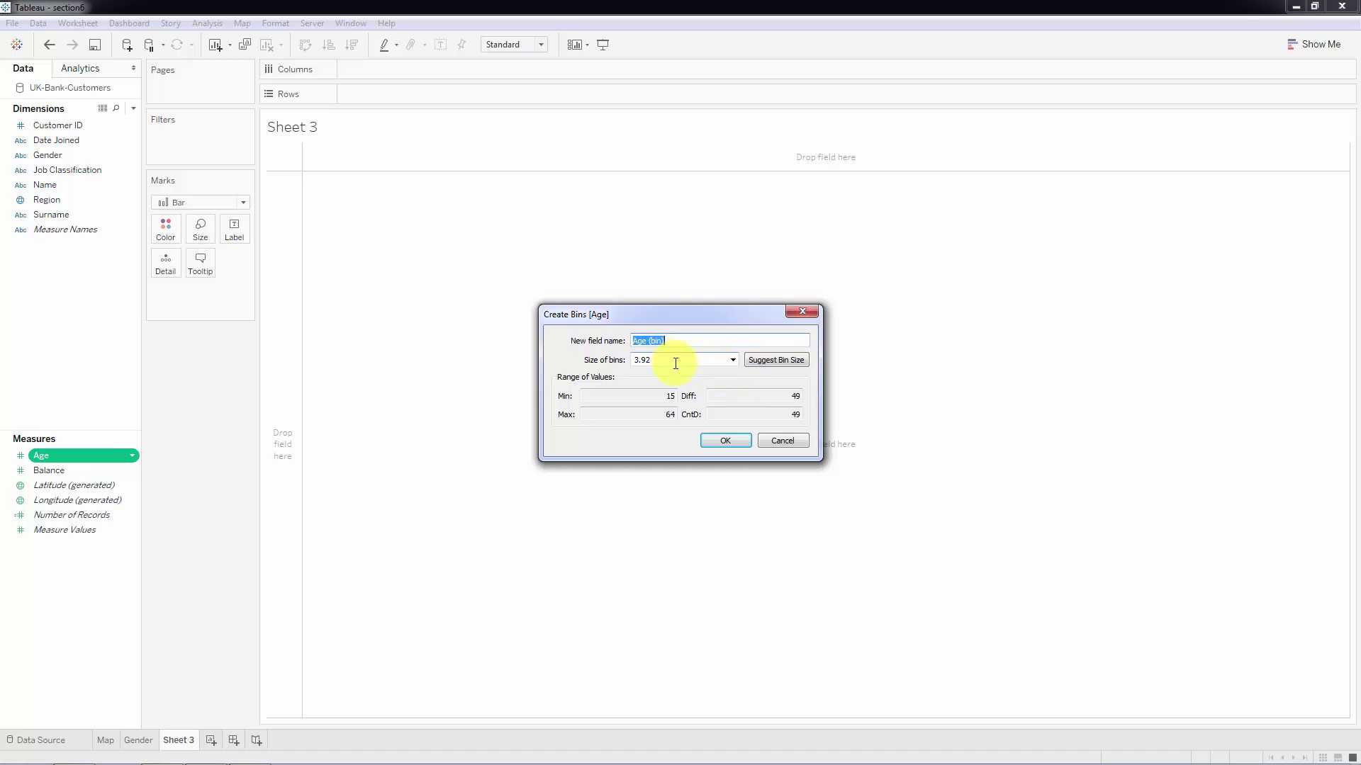
Set the bin size to 5, confirm the Age (bin) field, and select it.
{"action": "left_click", "coordinate": [721, 361]}
{"action": "left_click", "coordinate": [732, 360]}
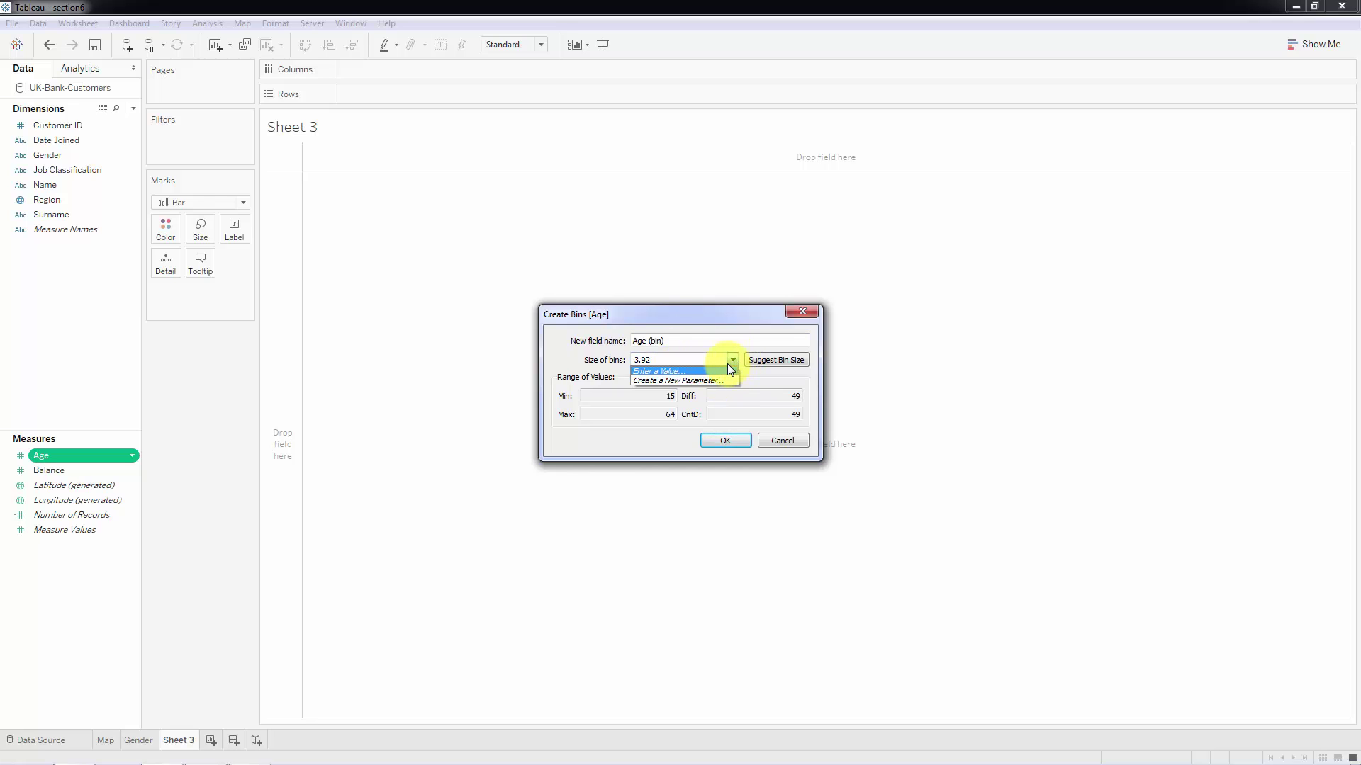
{"action": "left_click", "coordinate": [731, 376]}
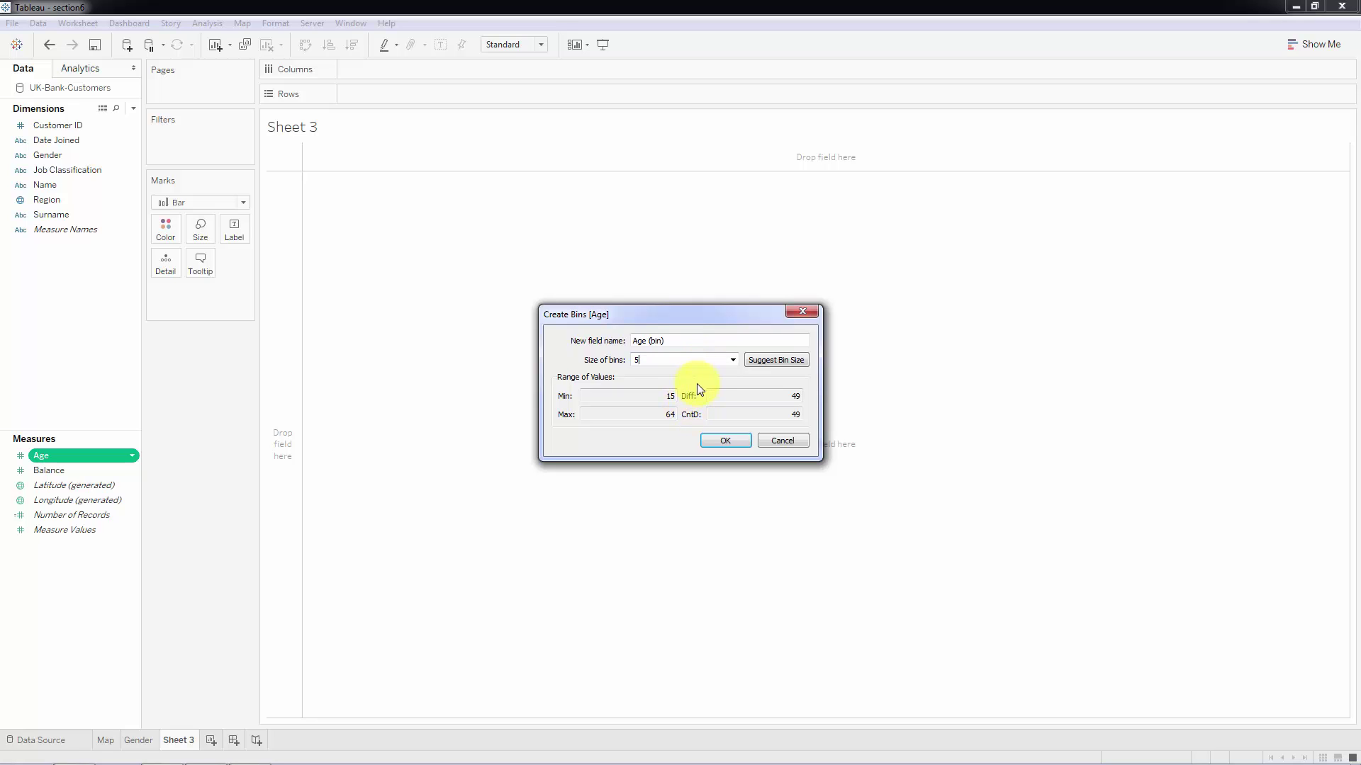
{"action": "left_click", "coordinate": [717, 441]}
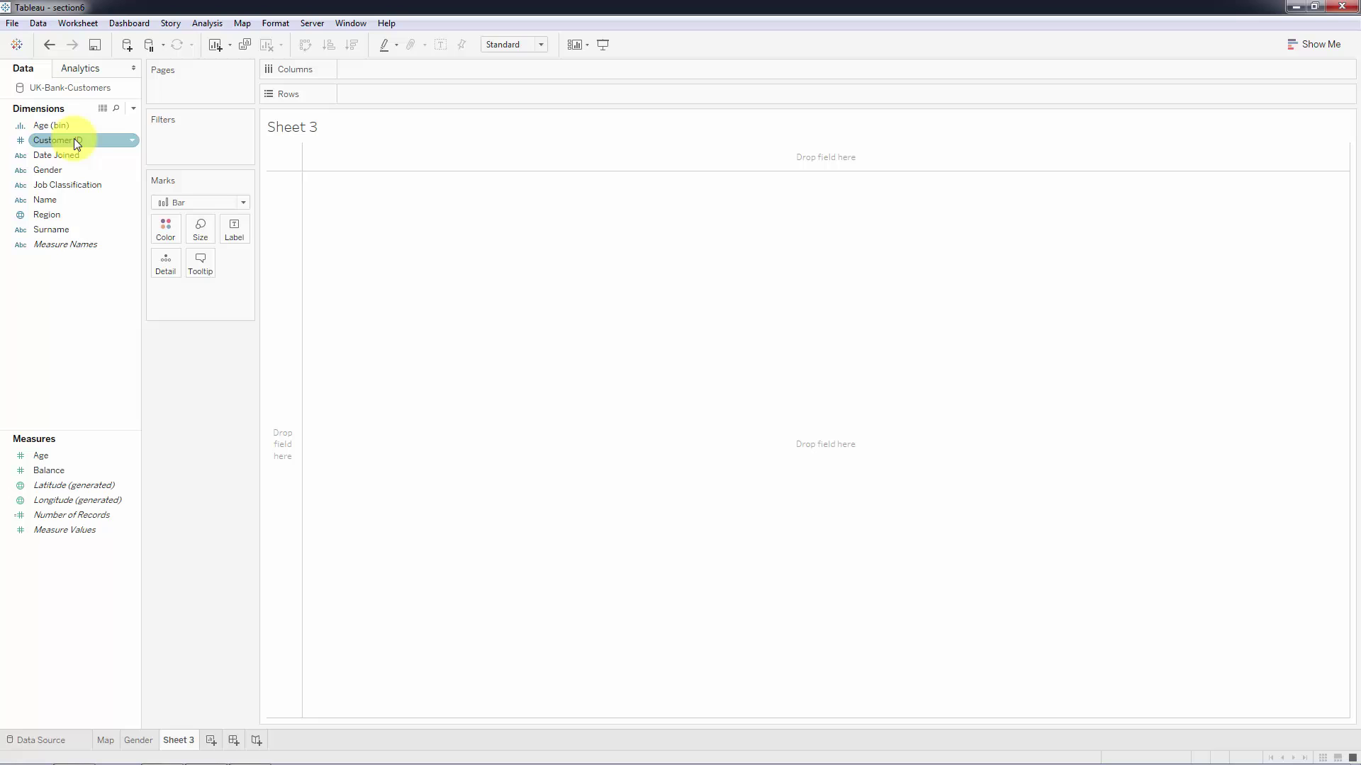
{"action": "left_click", "coordinate": [52, 128]}
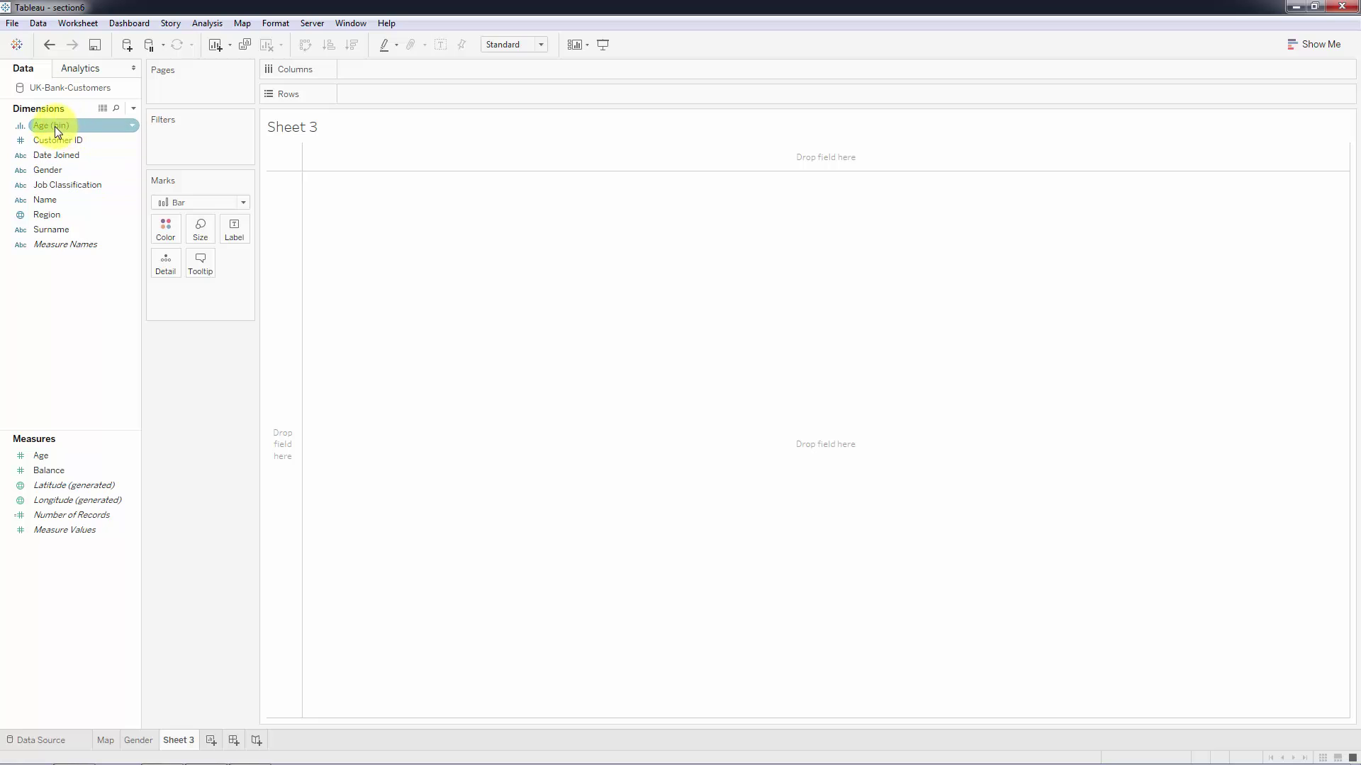
Place Age (bin) on Columns and label each 5-year bar with its Number of Records count.
{"action": "left_click_drag", "start_coordinate": [54, 126], "coordinate": [368, 95]}
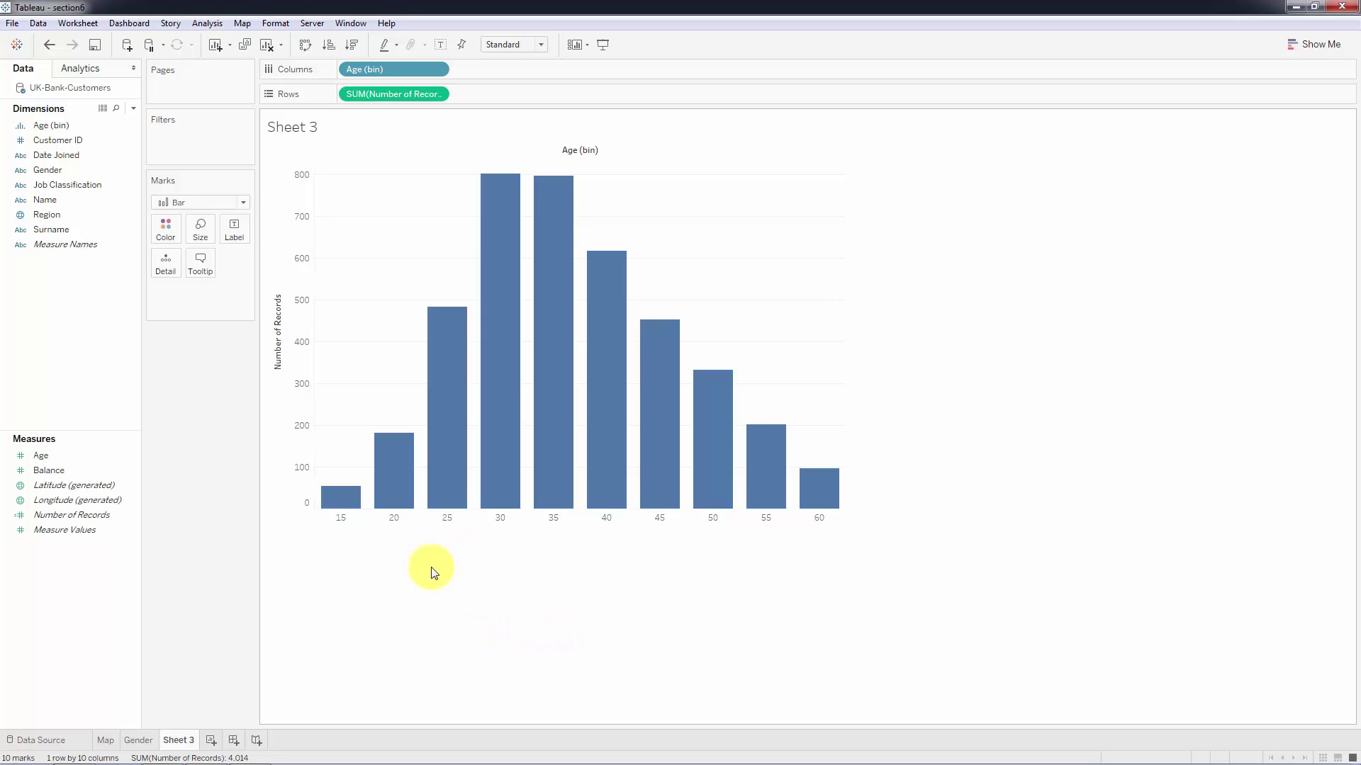
{"action": "mouse_move", "coordinate": [335, 505]}
{"action": "mouse_move", "coordinate": [409, 482]}
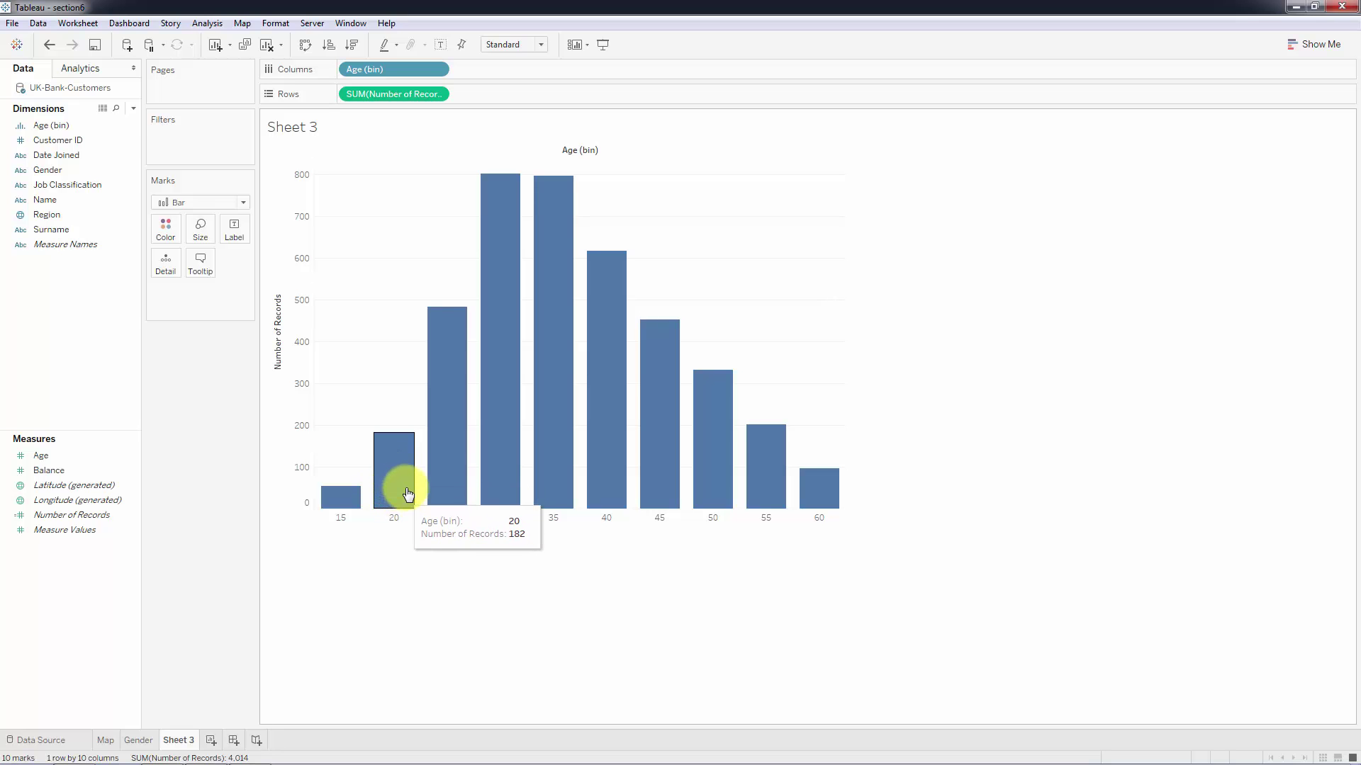
{"action": "mouse_move", "coordinate": [450, 411]}
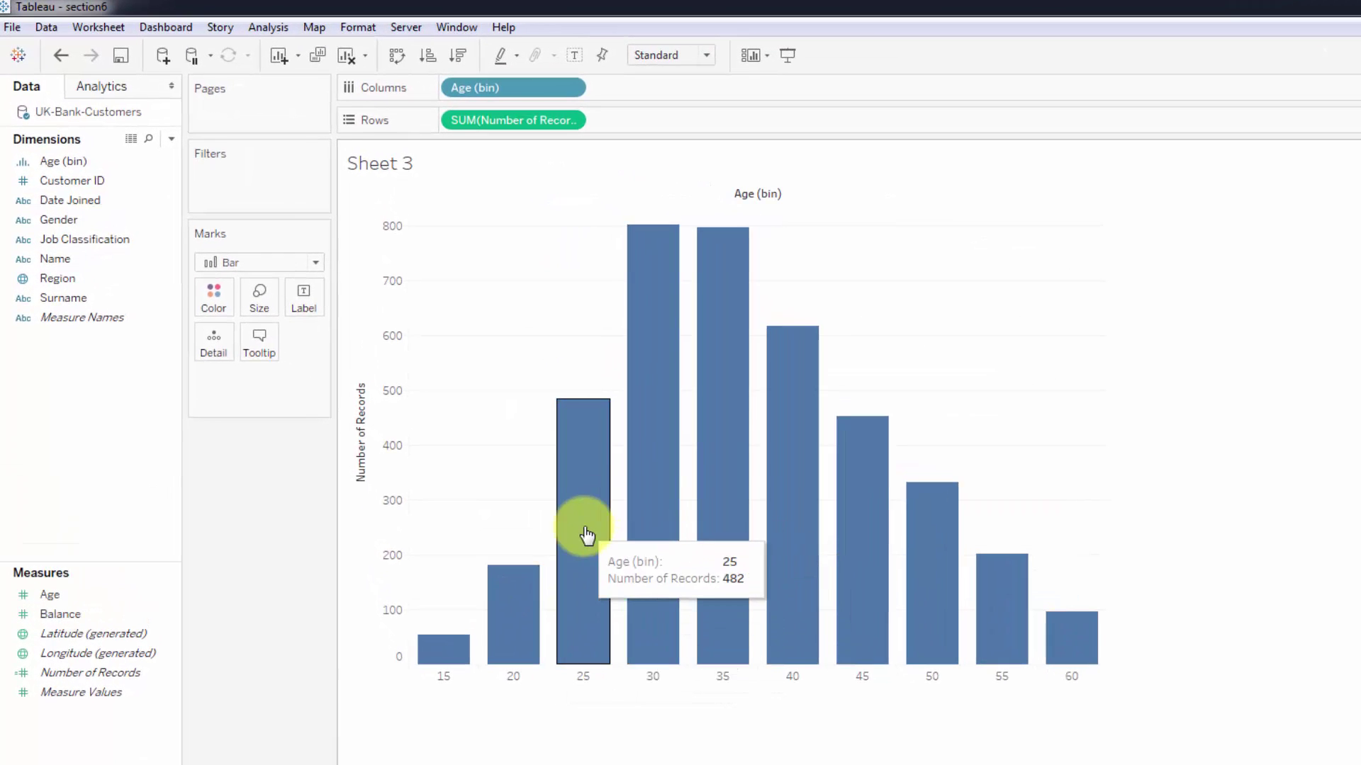
{"action": "mouse_move", "coordinate": [647, 428]}
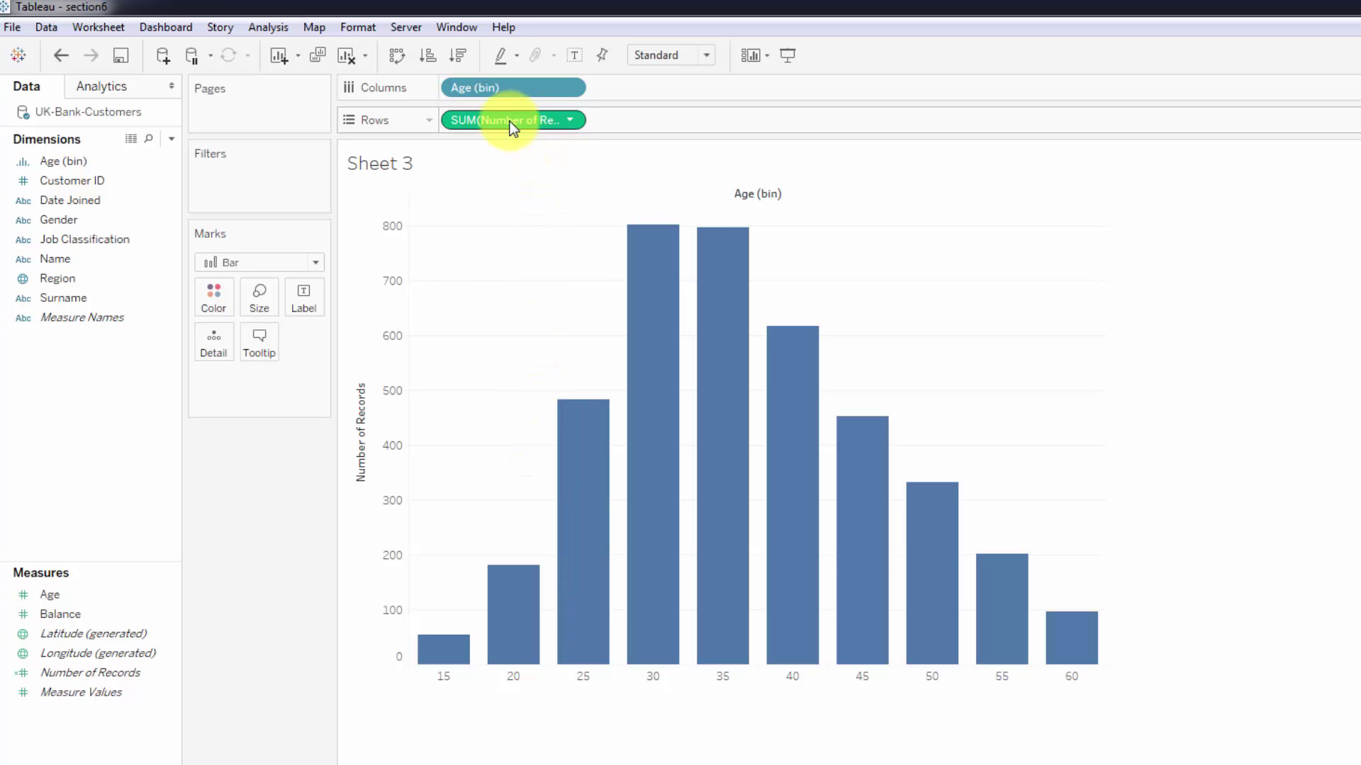
{"action": "left_click_drag", "start_coordinate": [508, 124], "coordinate": [305, 313]}
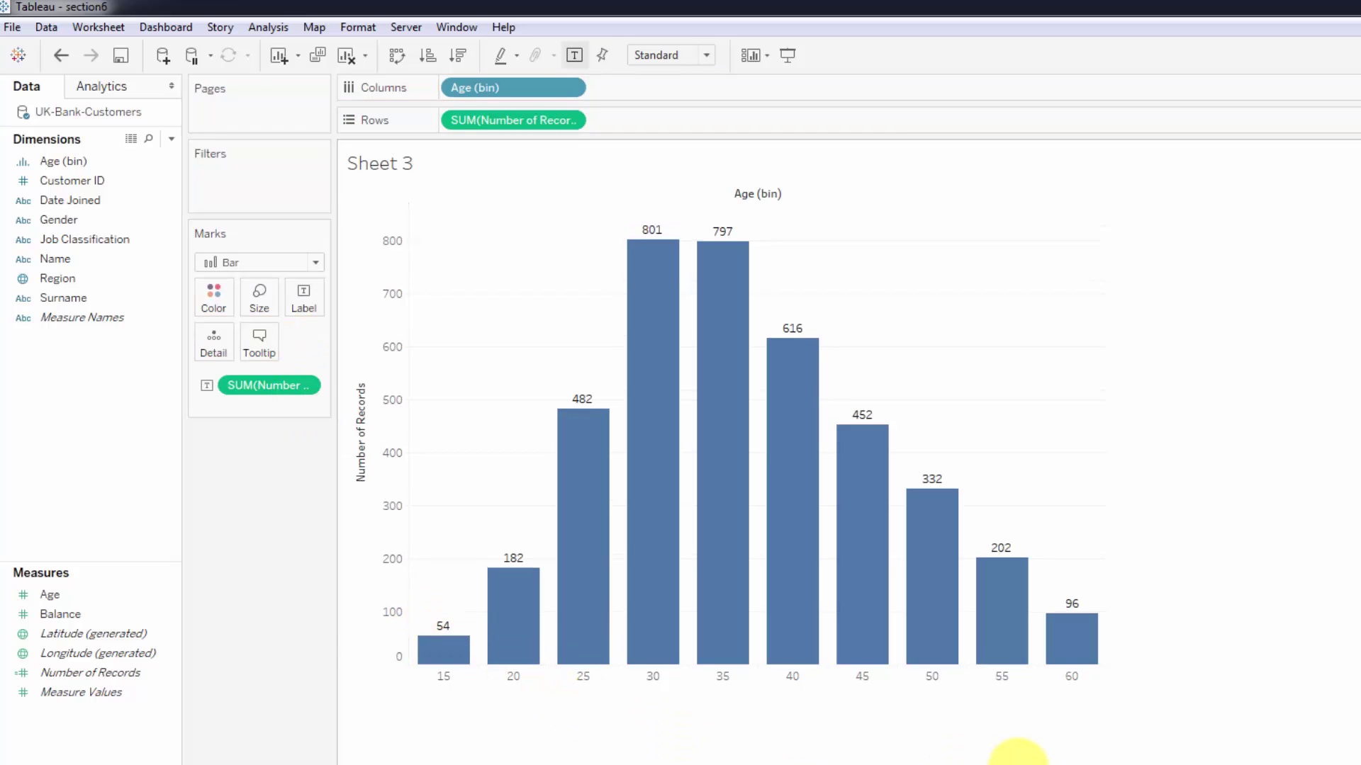
Undo the count labels so the age bars appear without numbers.
{"action": "key", "text": "ctrl+z"}
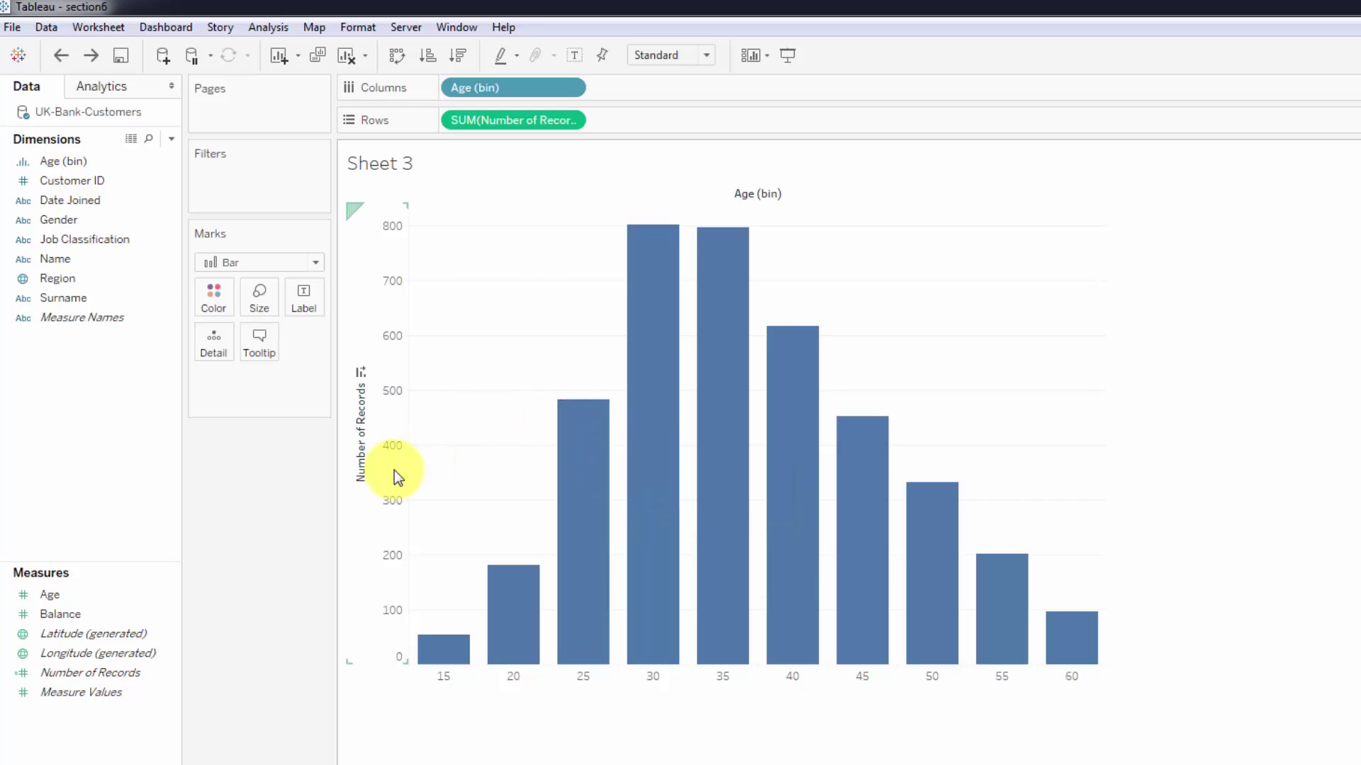
{"action": "mouse_move", "coordinate": [511, 623]}
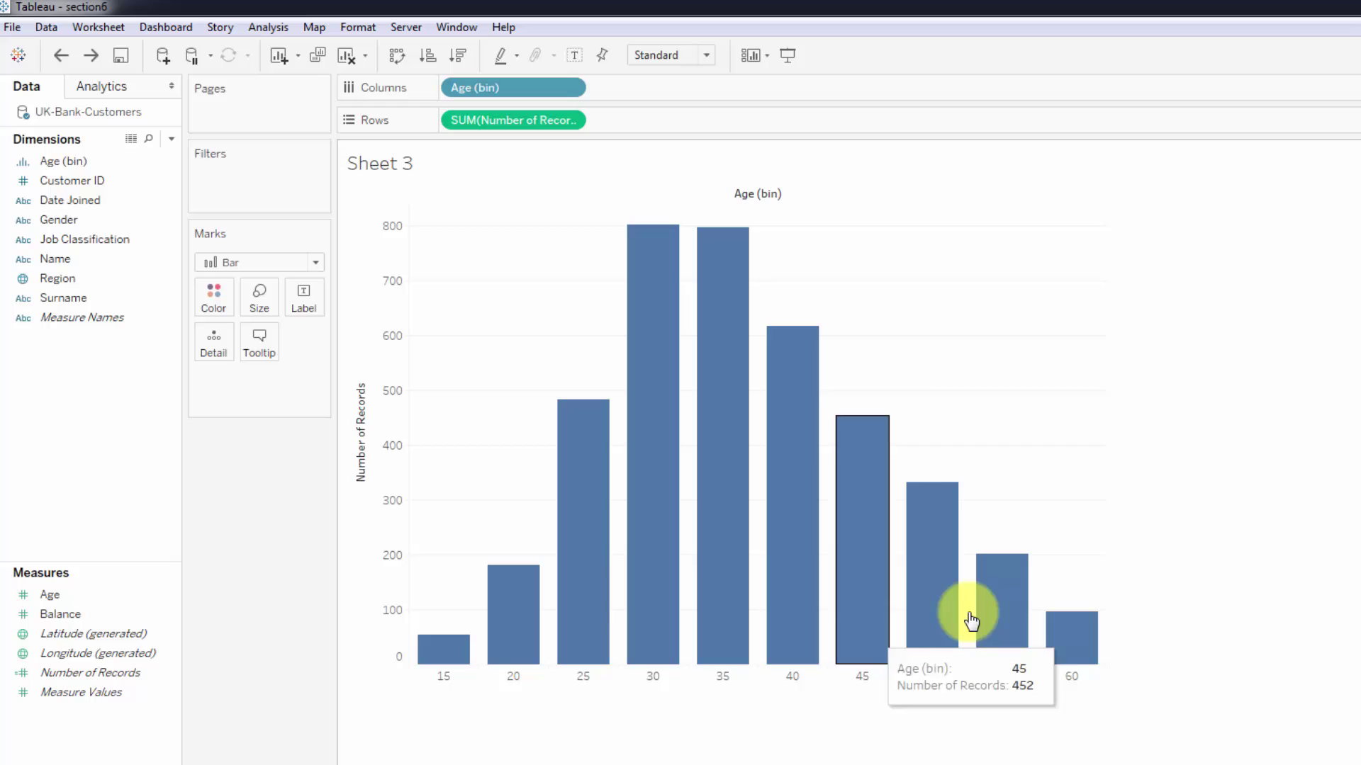
{"action": "mouse_move", "coordinate": [786, 575]}
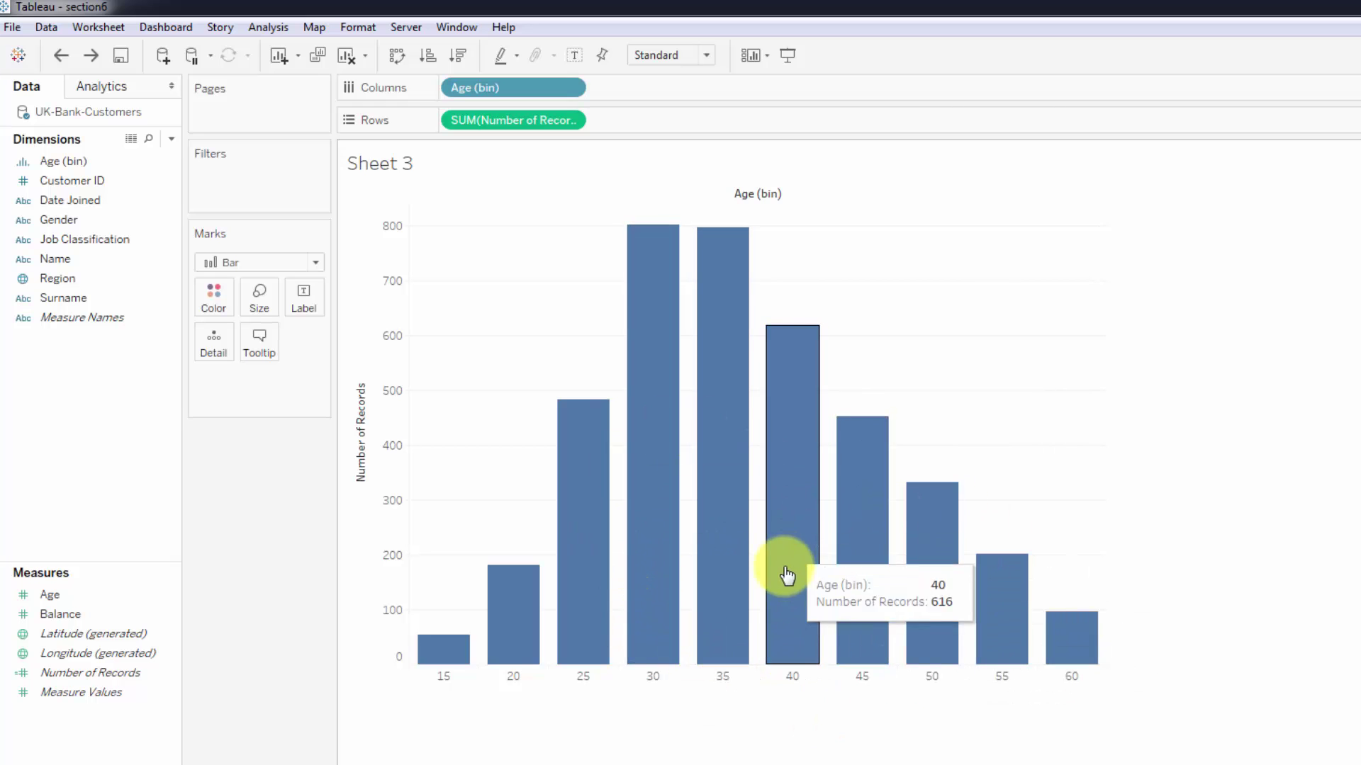
{"action": "mouse_move", "coordinate": [547, 590]}
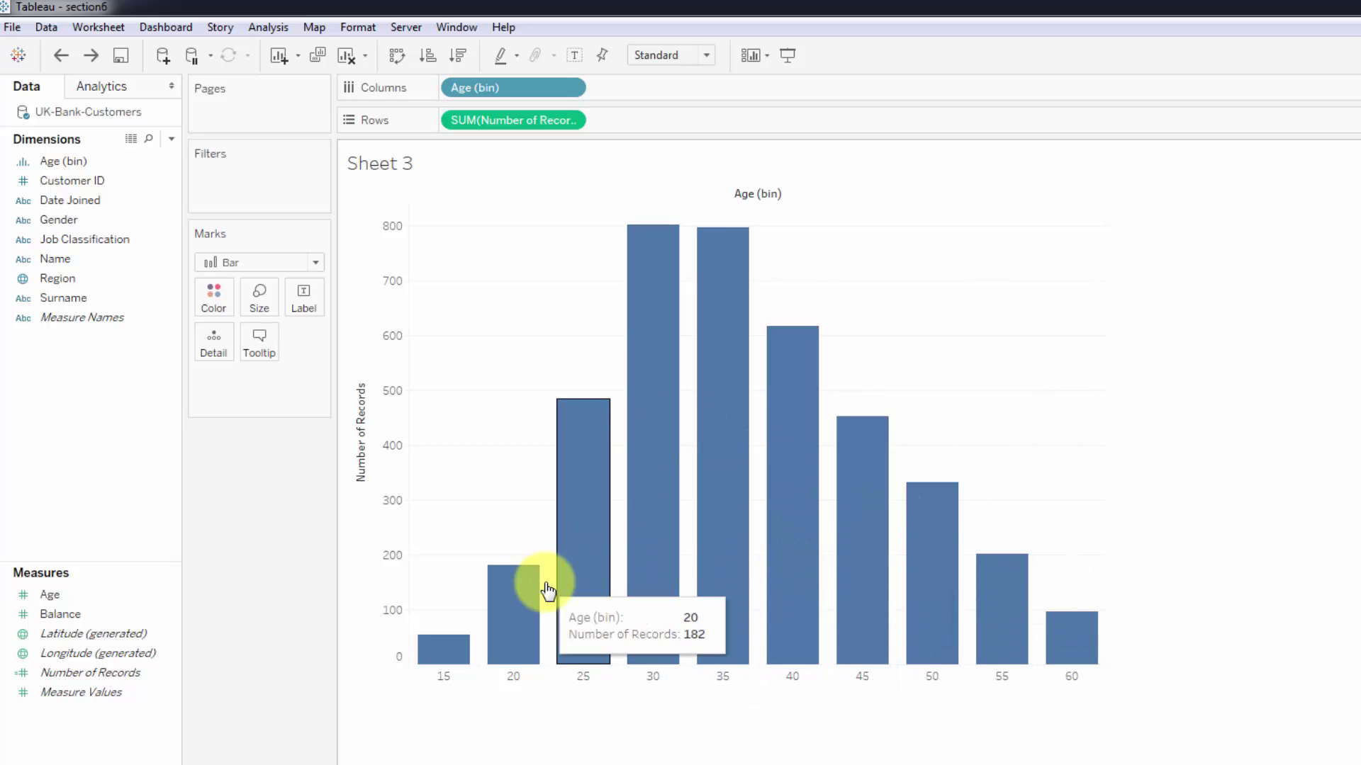
{"action": "mouse_move", "coordinate": [696, 601]}
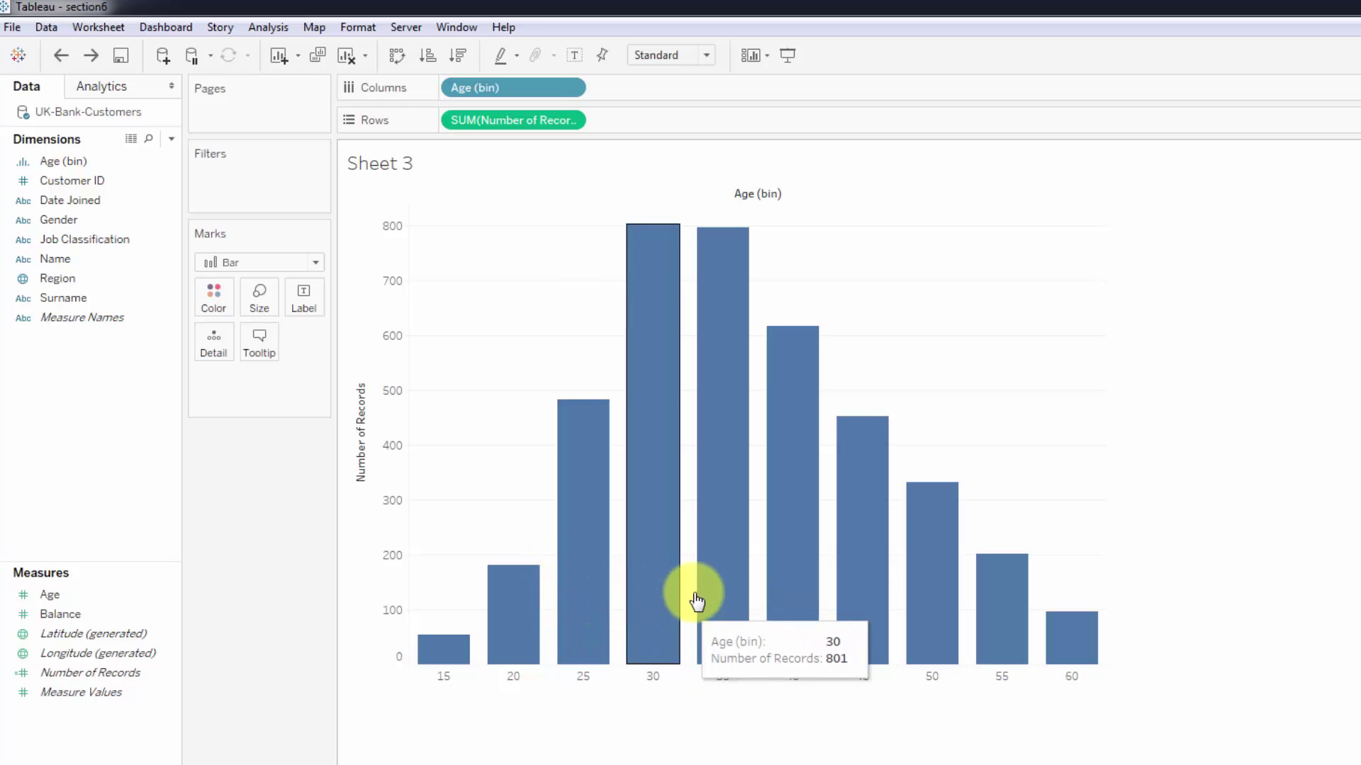
{"action": "mouse_move", "coordinate": [587, 558]}
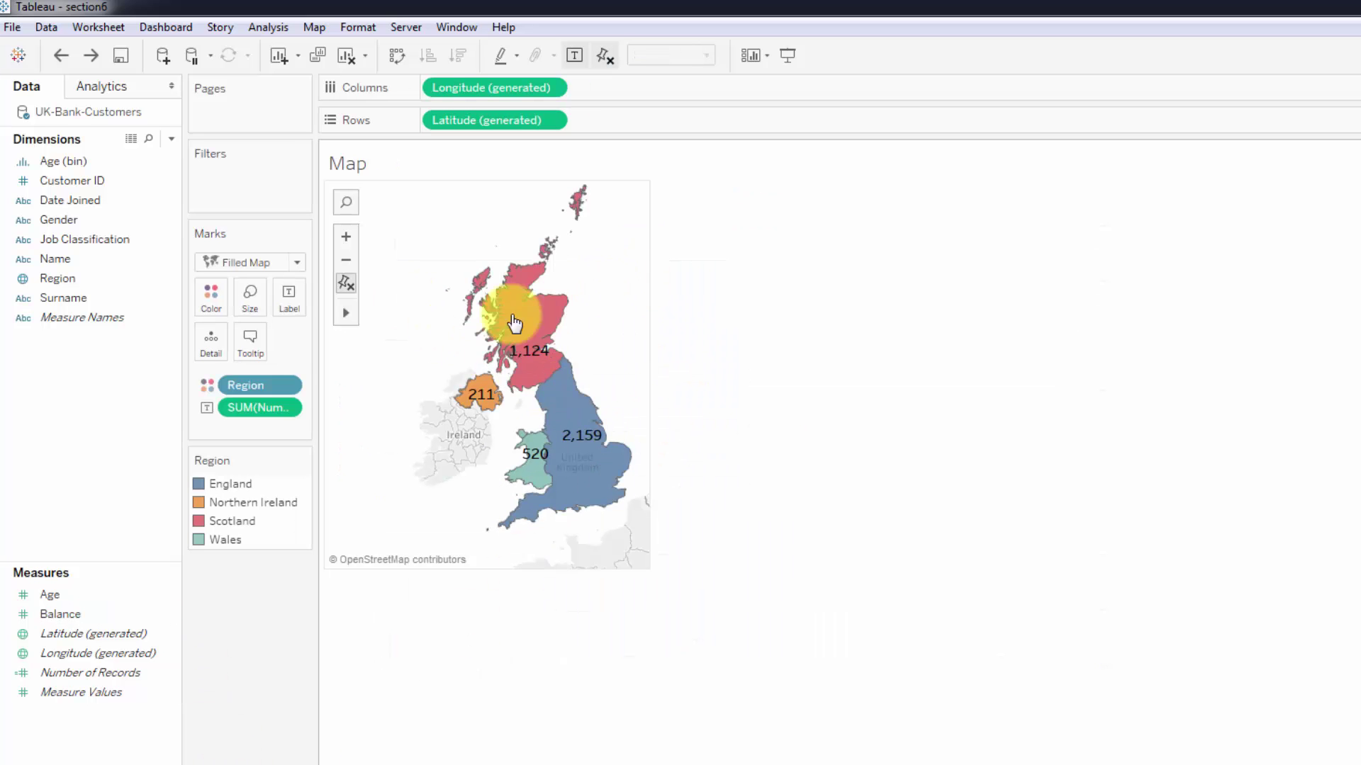
{"action": "scroll", "coordinate": [547, 439], "scroll_direction": "down", "scroll_amount": 1}
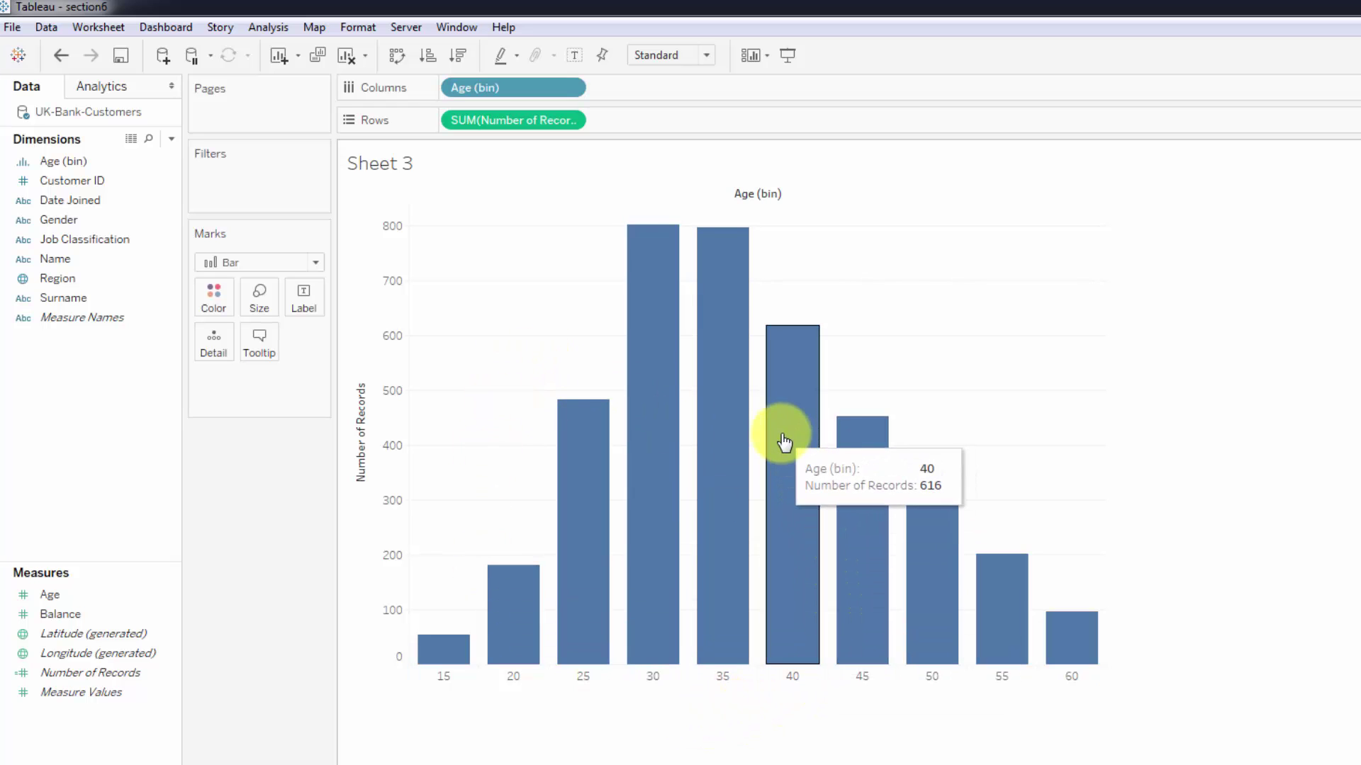
Apply a Percent of Total quick table calculation to the Number of Records pill on Rows.
{"action": "mouse_move", "coordinate": [718, 358]}
{"action": "right_click", "coordinate": [507, 120]}
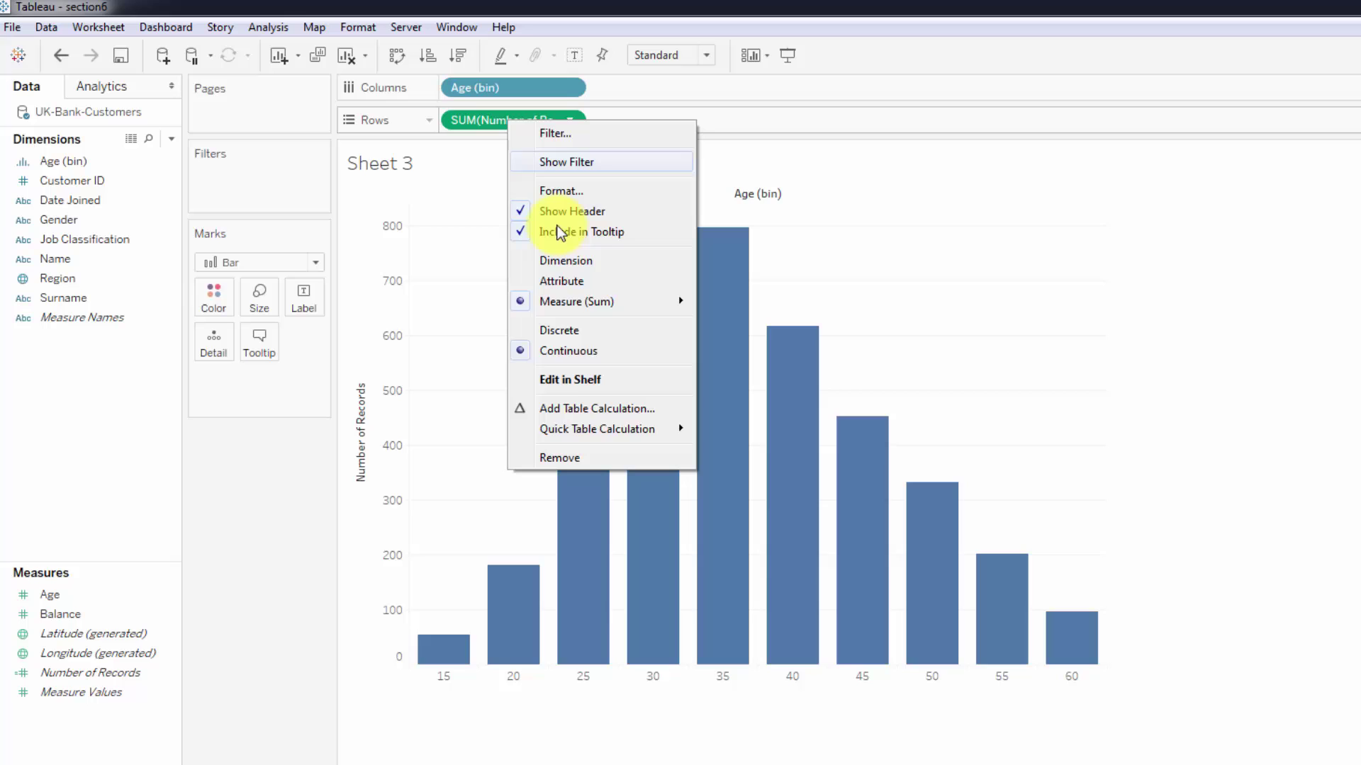
{"action": "mouse_move", "coordinate": [618, 427]}
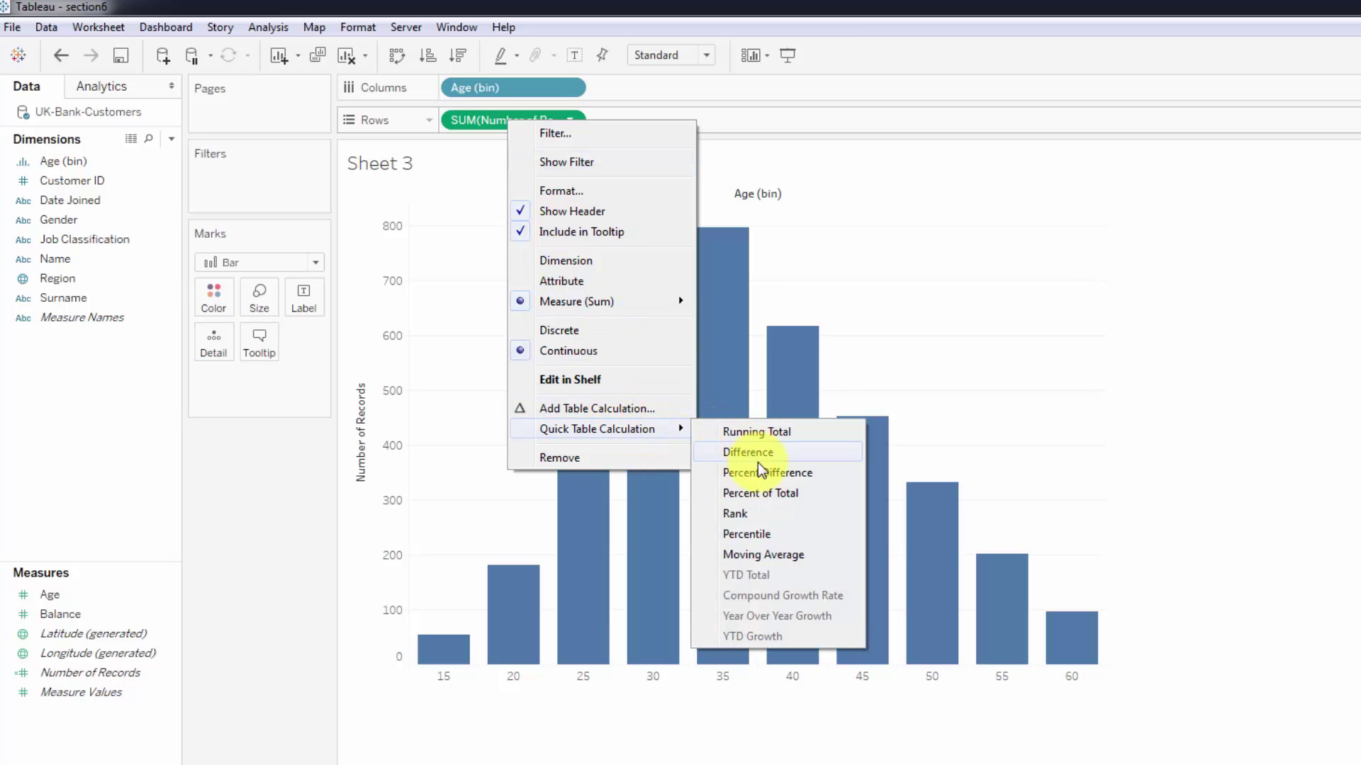
{"action": "left_click", "coordinate": [767, 492]}
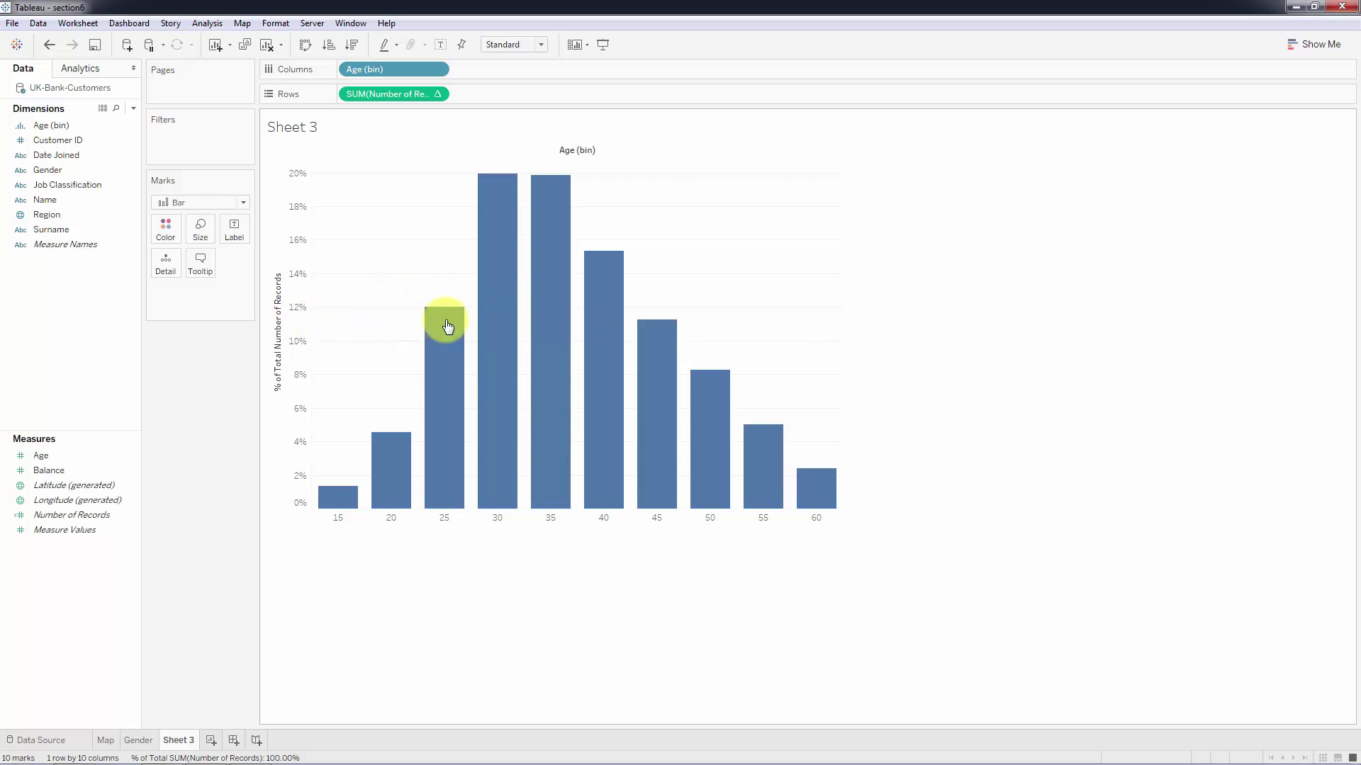
{"action": "mouse_move", "coordinate": [525, 308]}
Hide the Age (bin) column header and rename the sheet 'Distribution by Age'.
{"action": "right_click", "coordinate": [556, 152]}
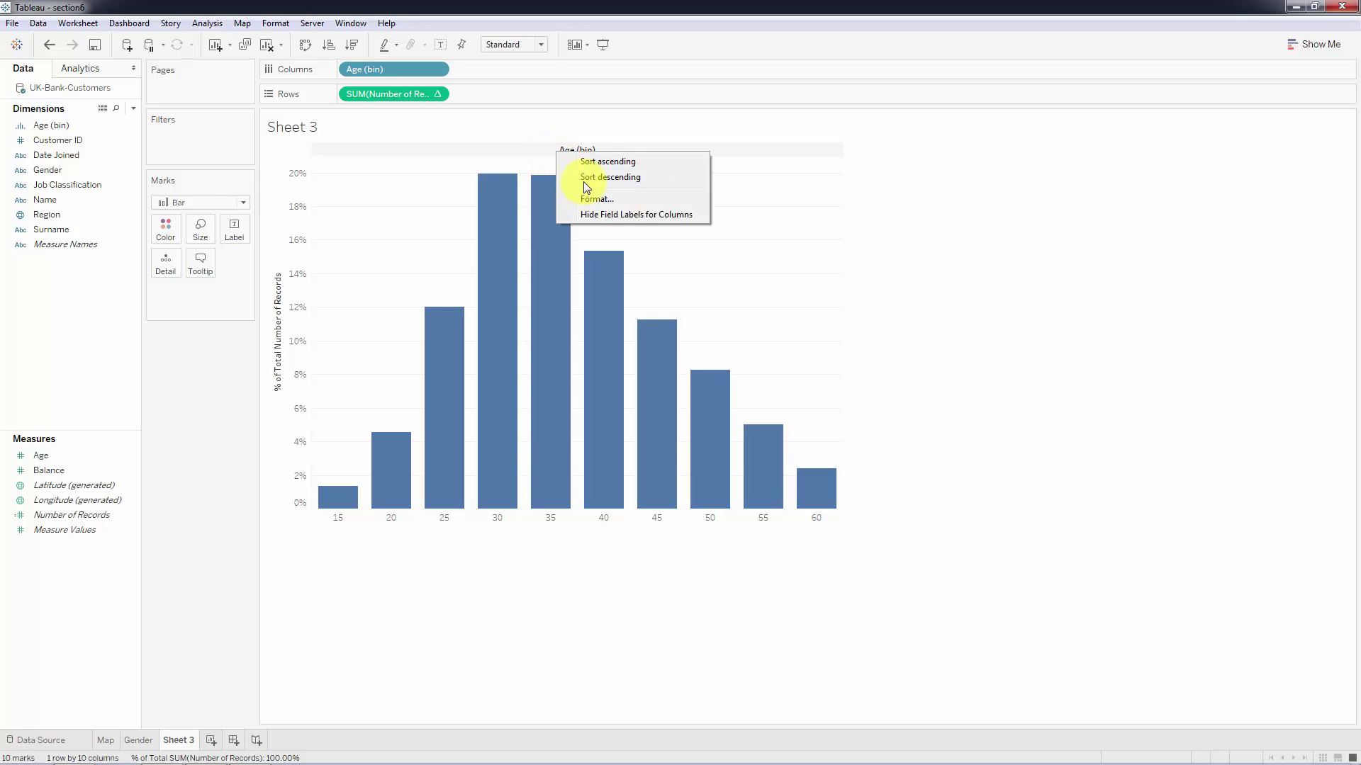
{"action": "left_click", "coordinate": [605, 214]}
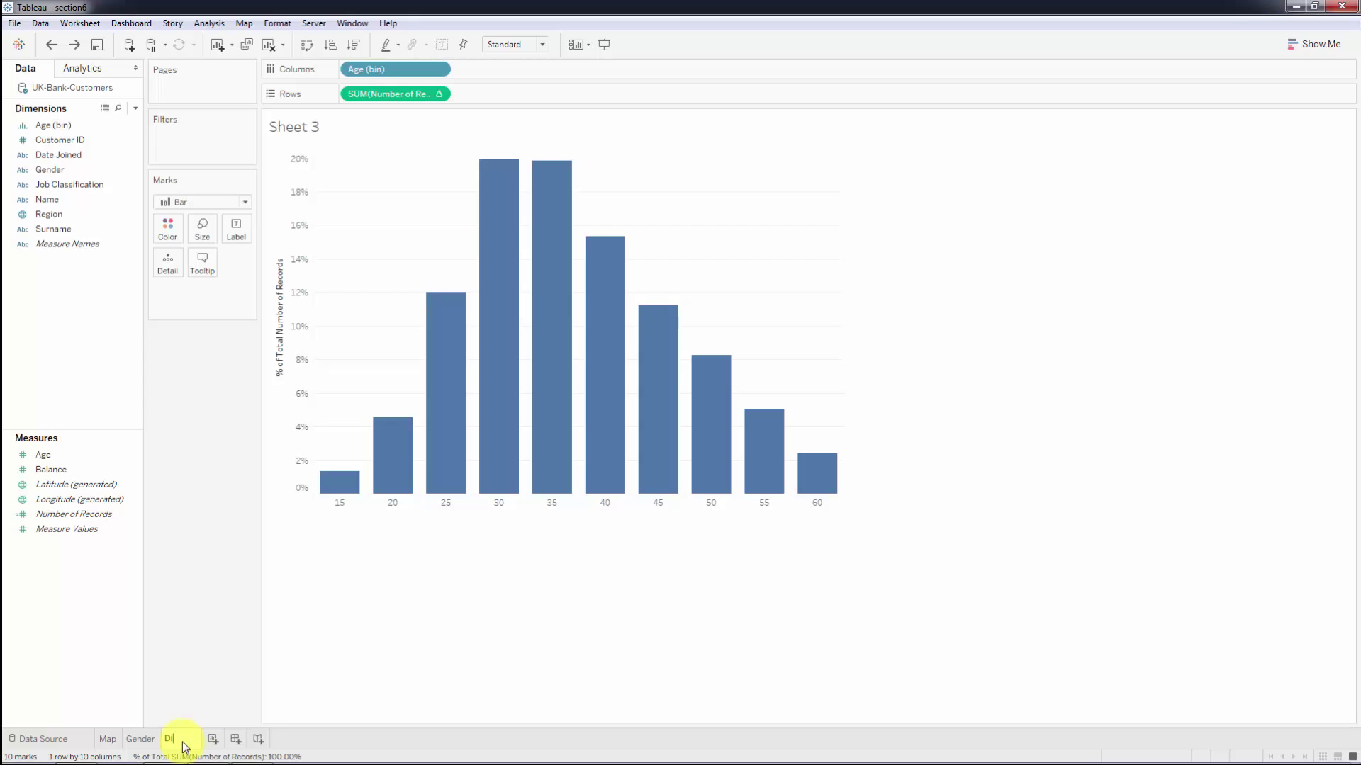
{"action": "type", "text": "A"}
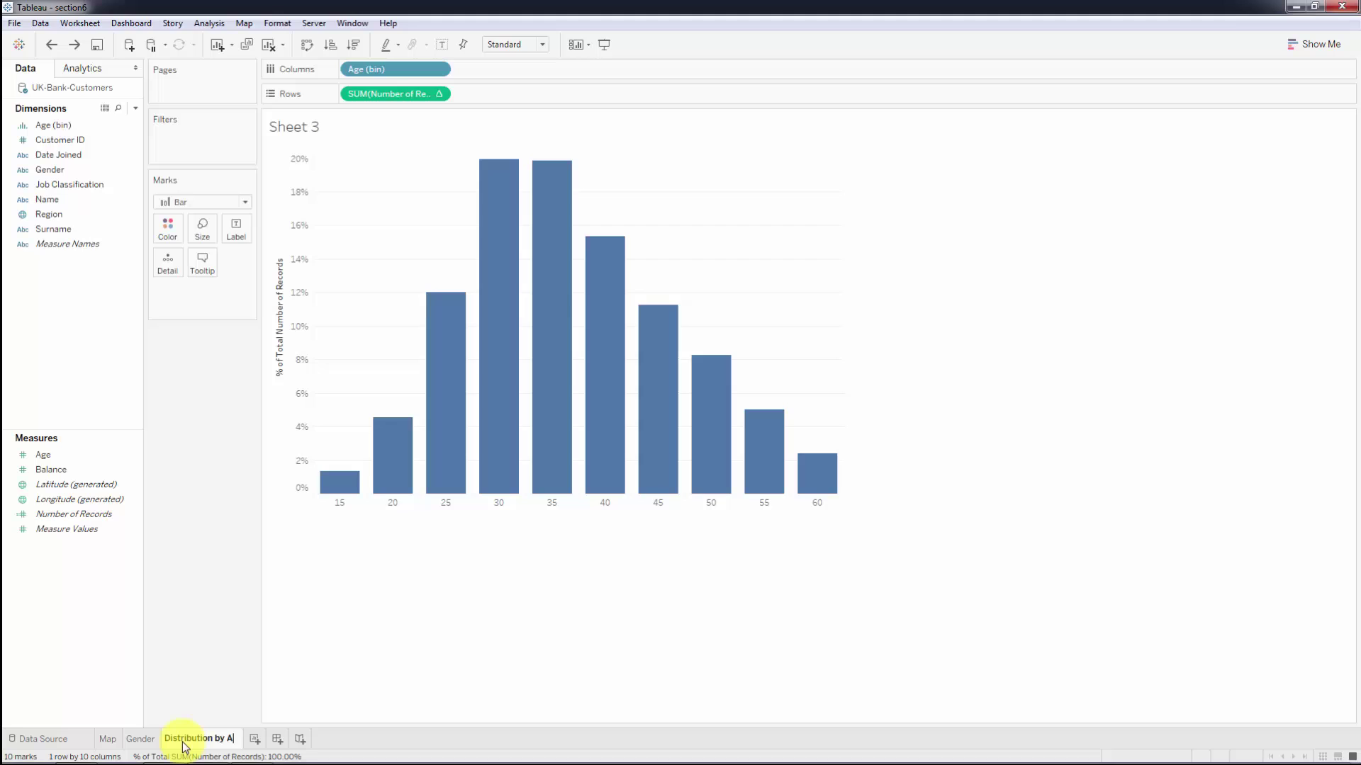
{"action": "type", "text": "ge"}
{"action": "left_click", "coordinate": [446, 668]}
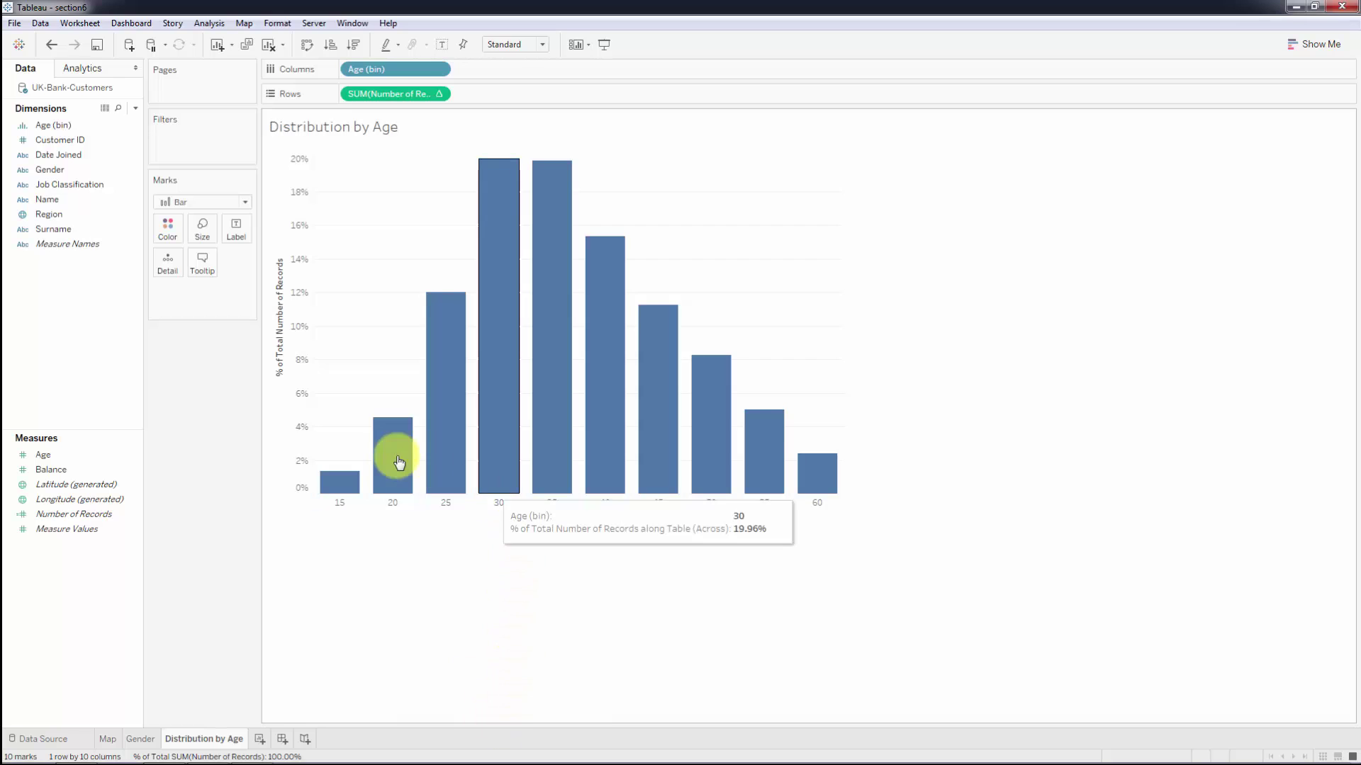
Retitle the vertical axis '% of Customers'.
{"action": "right_click", "coordinate": [335, 356]}
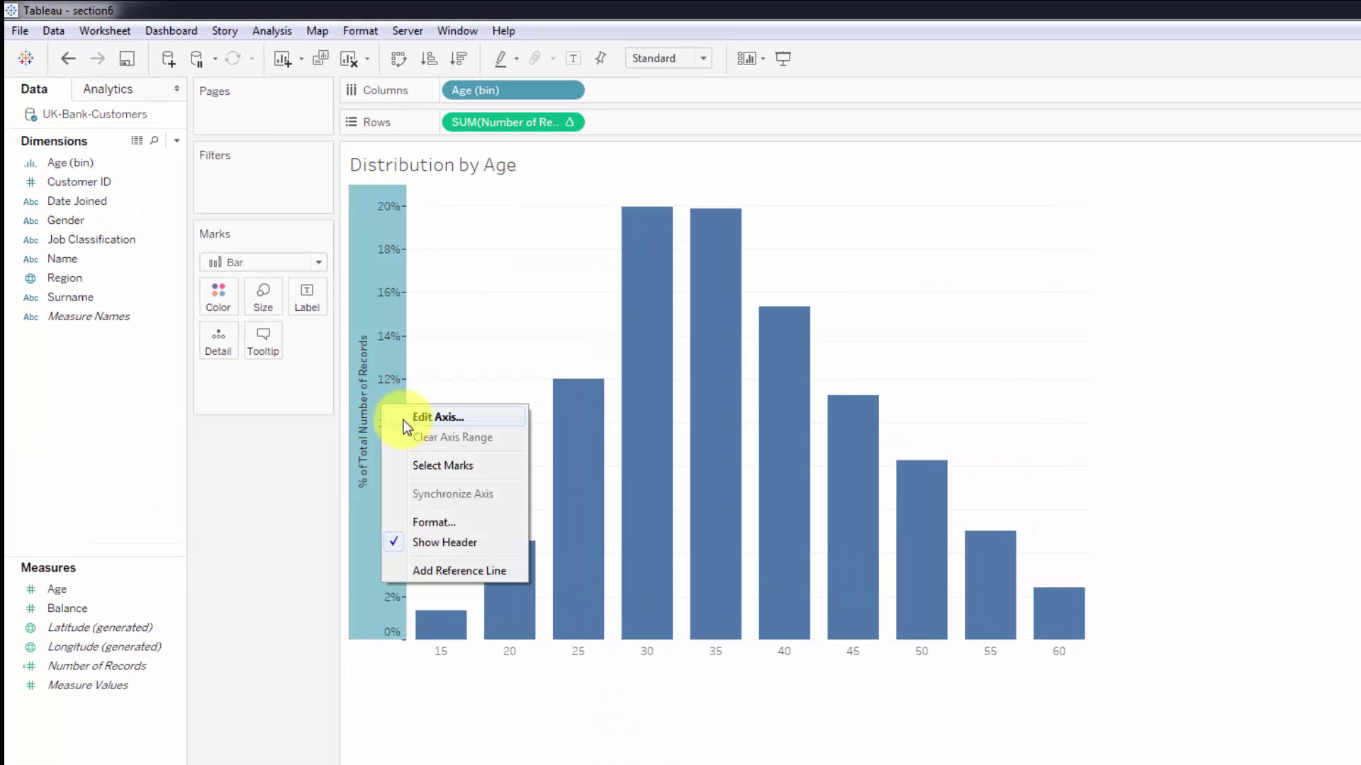
{"action": "left_click", "coordinate": [445, 417]}
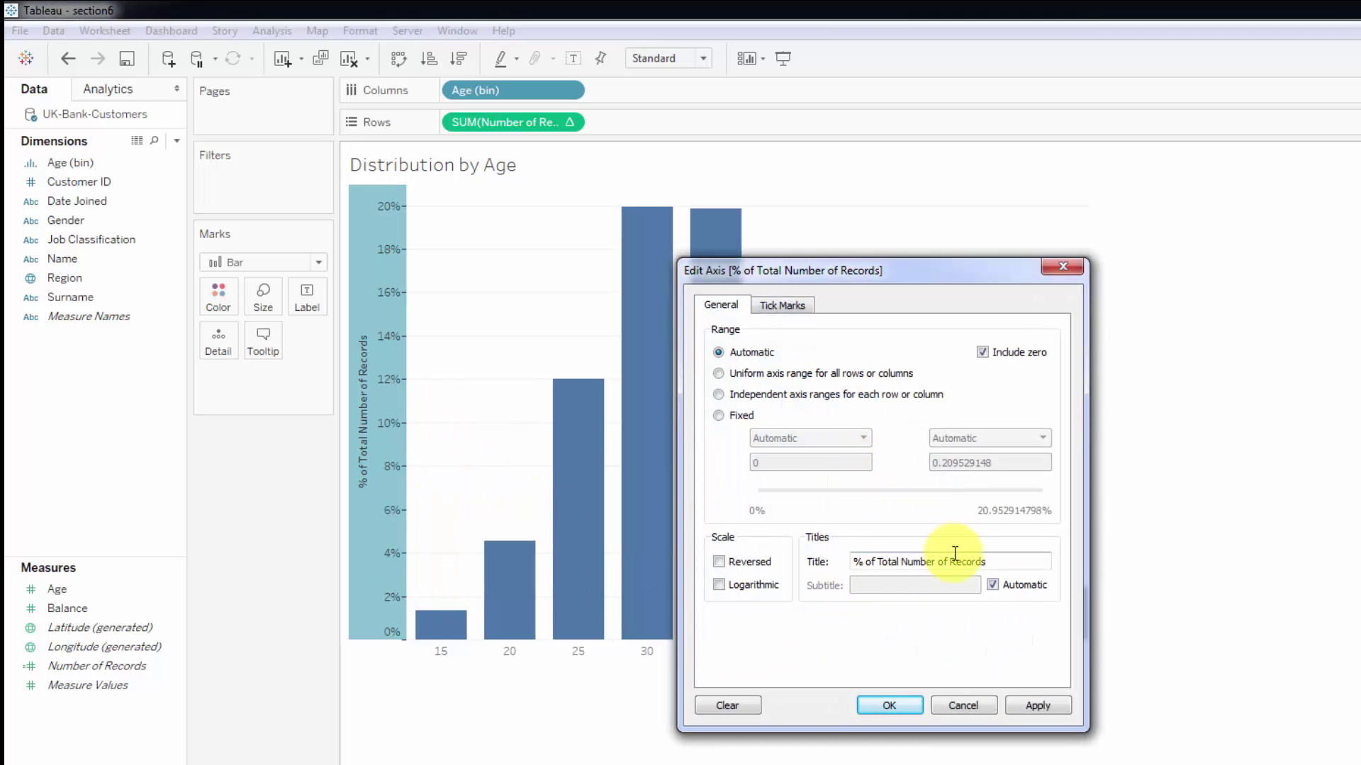
{"action": "key", "text": "BackSpace"}
{"action": "key", "text": "BackSpace"}
{"action": "key", "text": "BackSpace"}
{"action": "key", "text": "BackSpace"}
{"action": "key", "text": "BackSpace"}
{"action": "key", "text": "BackSpace"}
{"action": "key", "text": "BackSpace"}
{"action": "key", "text": "BackSpace"}
{"action": "key", "text": "BackSpace"}
{"action": "key", "text": "BackSpace"}
{"action": "key", "text": "BackSpace"}
{"action": "key", "text": "BackSpace"}
{"action": "key", "text": "BackSpace"}
{"action": "key", "text": "BackSpace"}
{"action": "key", "text": "BackSpace"}
{"action": "key", "text": "BackSpace"}
{"action": "key", "text": "BackSpace"}
{"action": "key", "text": "BackSpace"}
{"action": "key", "text": "BackSpace"}
{"action": "key", "text": "BackSpace"}
{"action": "type", "text": "Customers"}
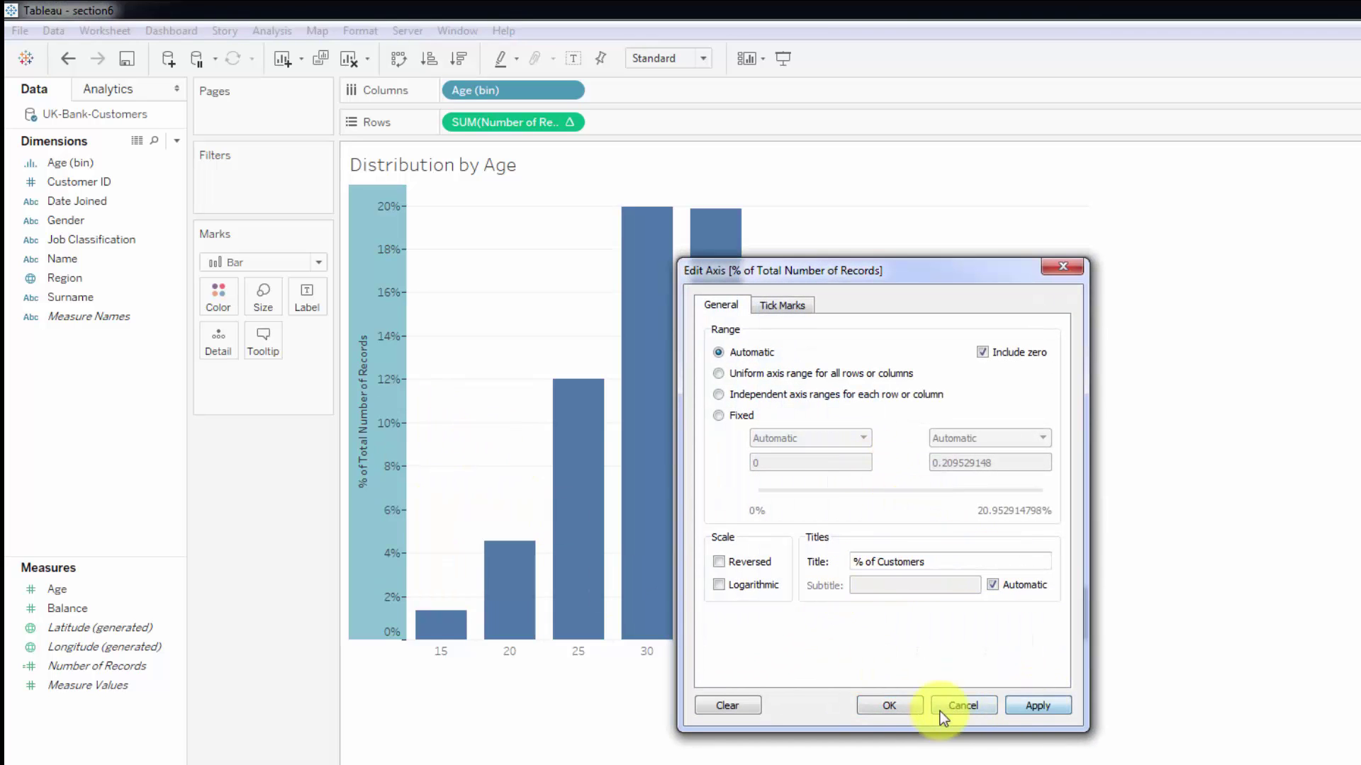
{"action": "left_click", "coordinate": [890, 705]}
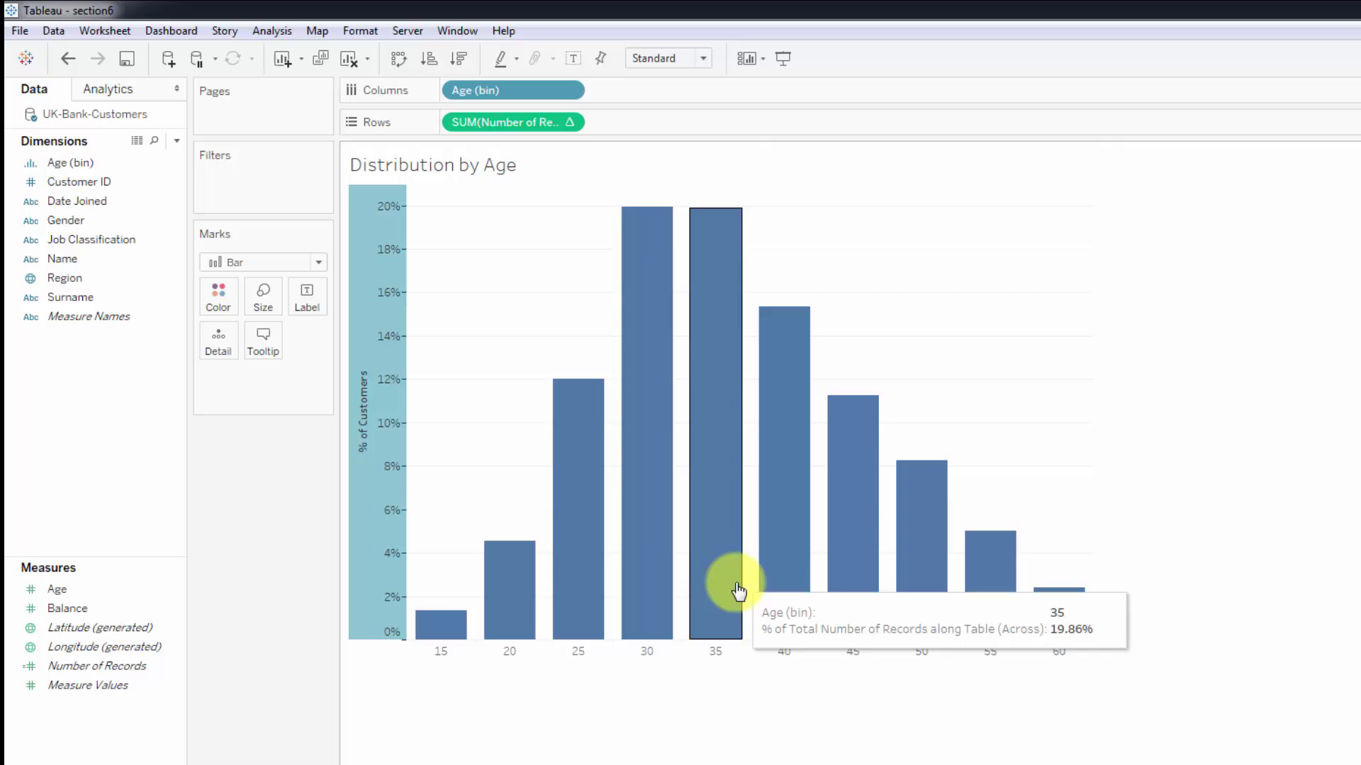
Format the worksheet font as 12 point bold.
{"action": "right_click", "coordinate": [490, 328]}
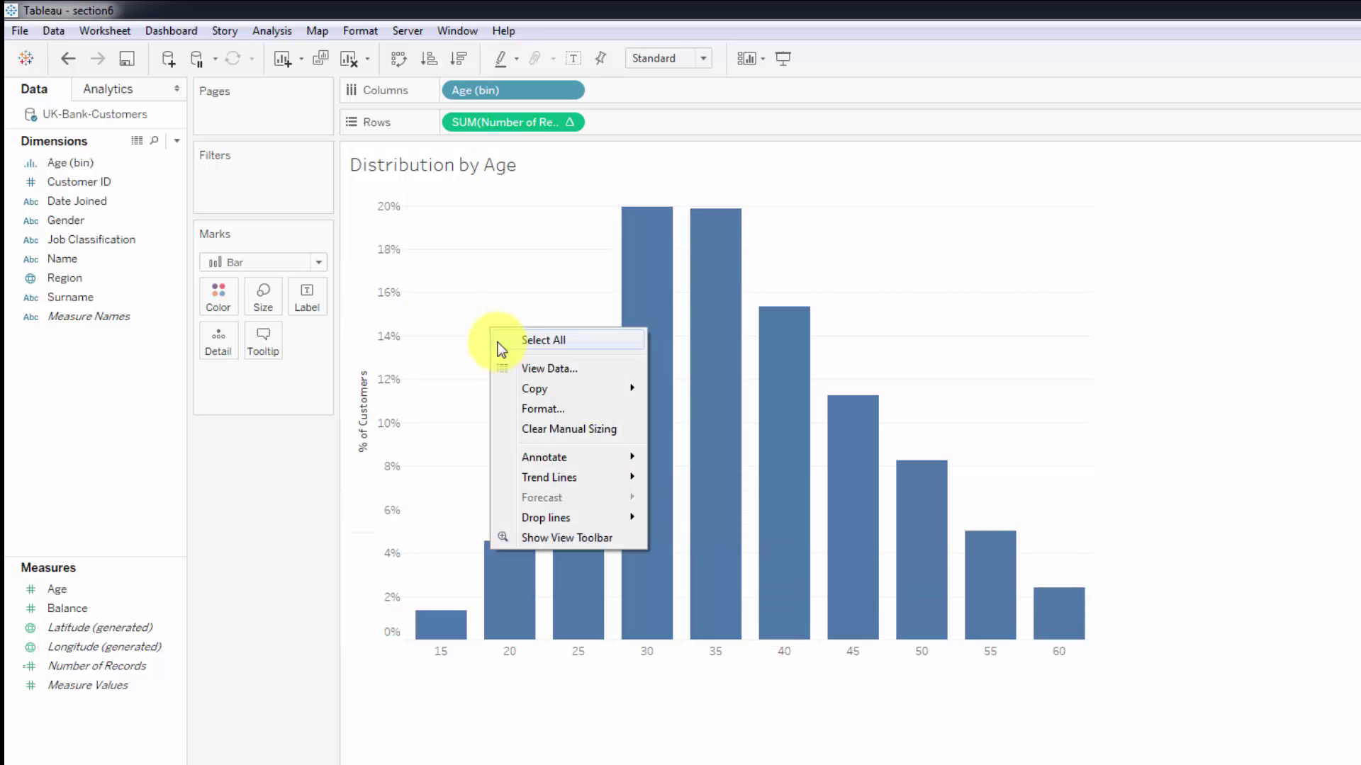
{"action": "left_click", "coordinate": [560, 409]}
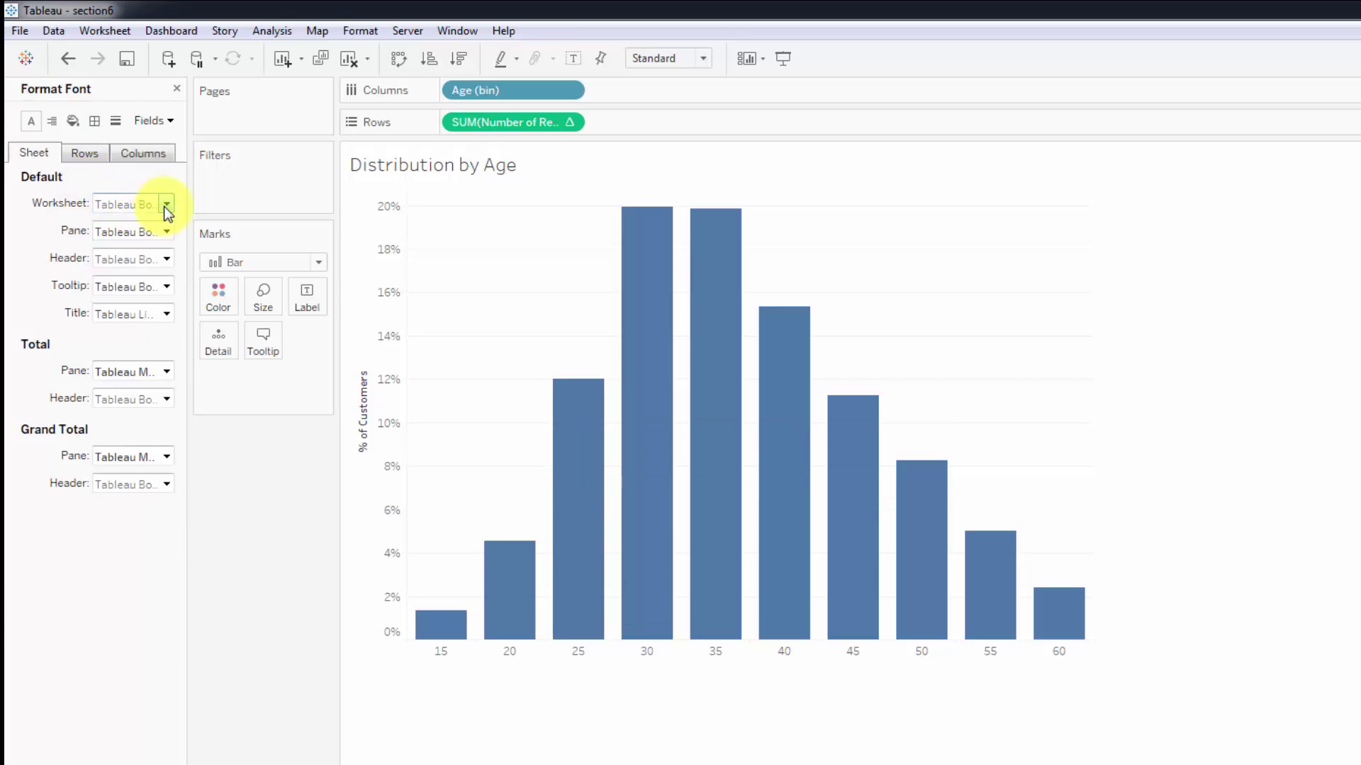
{"action": "left_click", "coordinate": [166, 205]}
{"action": "left_click", "coordinate": [140, 254]}
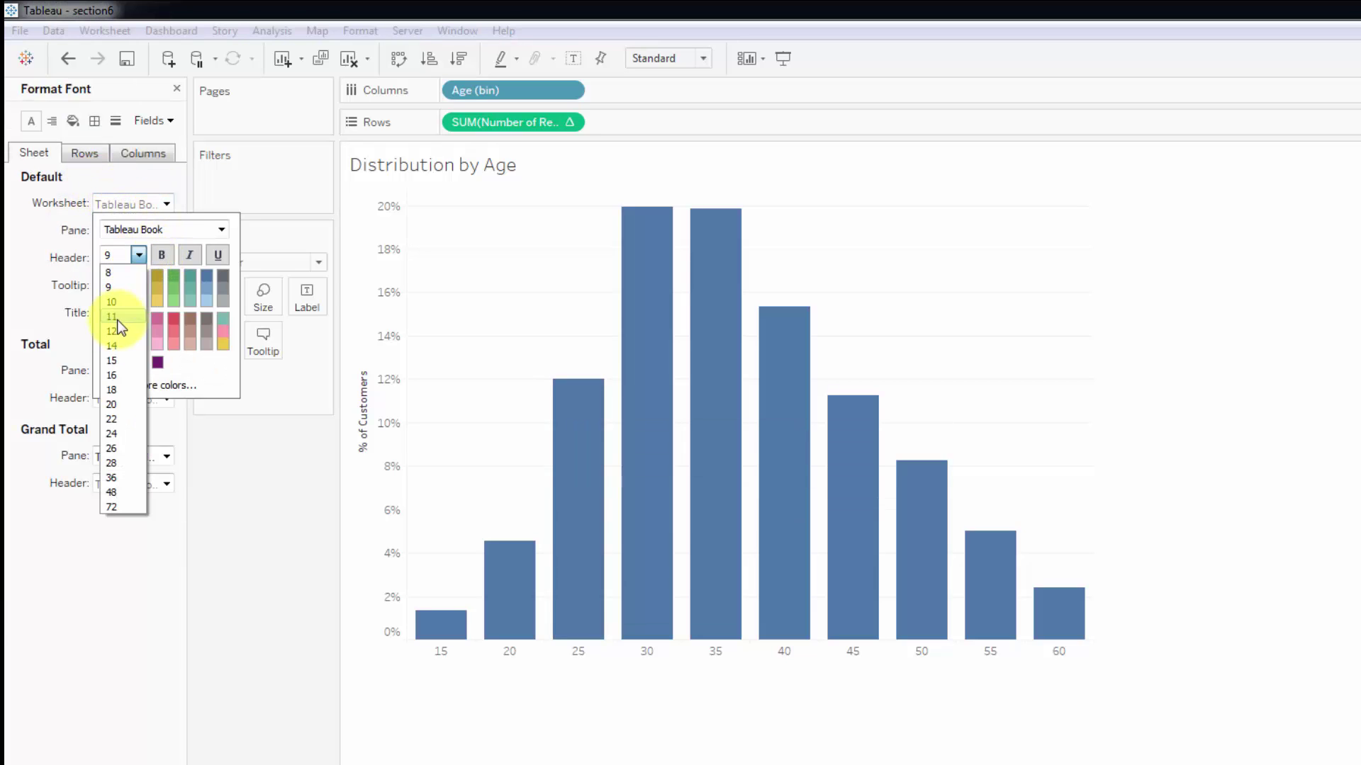
{"action": "left_click", "coordinate": [116, 331]}
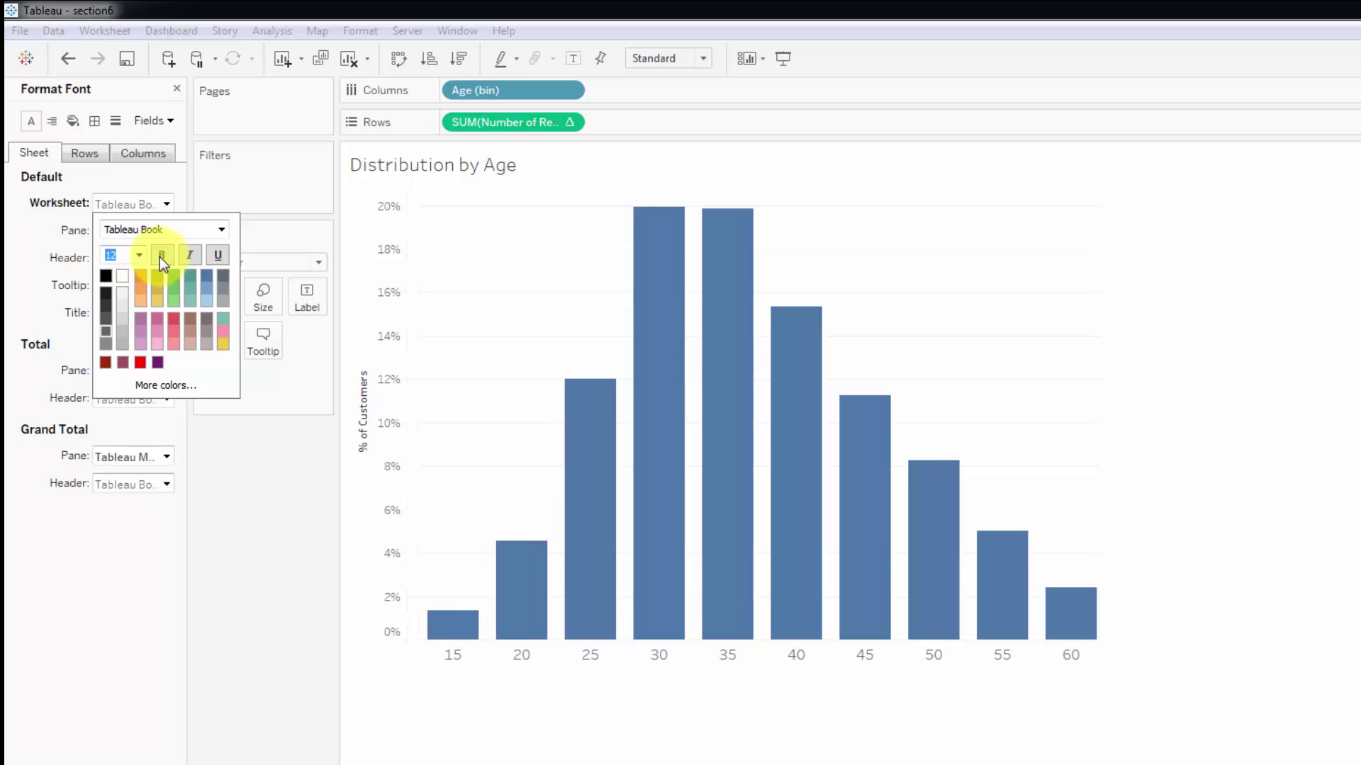
{"action": "key", "text": "Tab"}
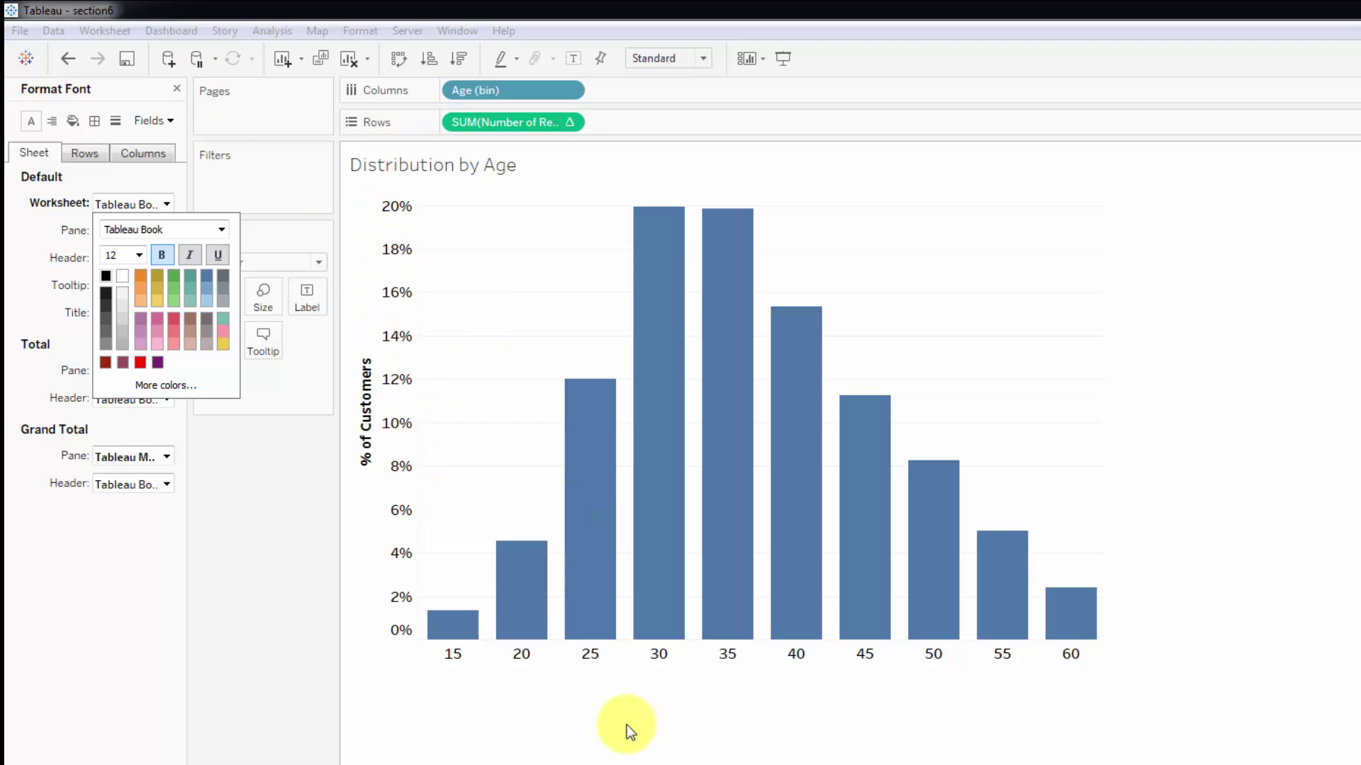
Close the font settings and colour the bars by their percent-of-total value.
{"action": "left_click", "coordinate": [631, 758]}
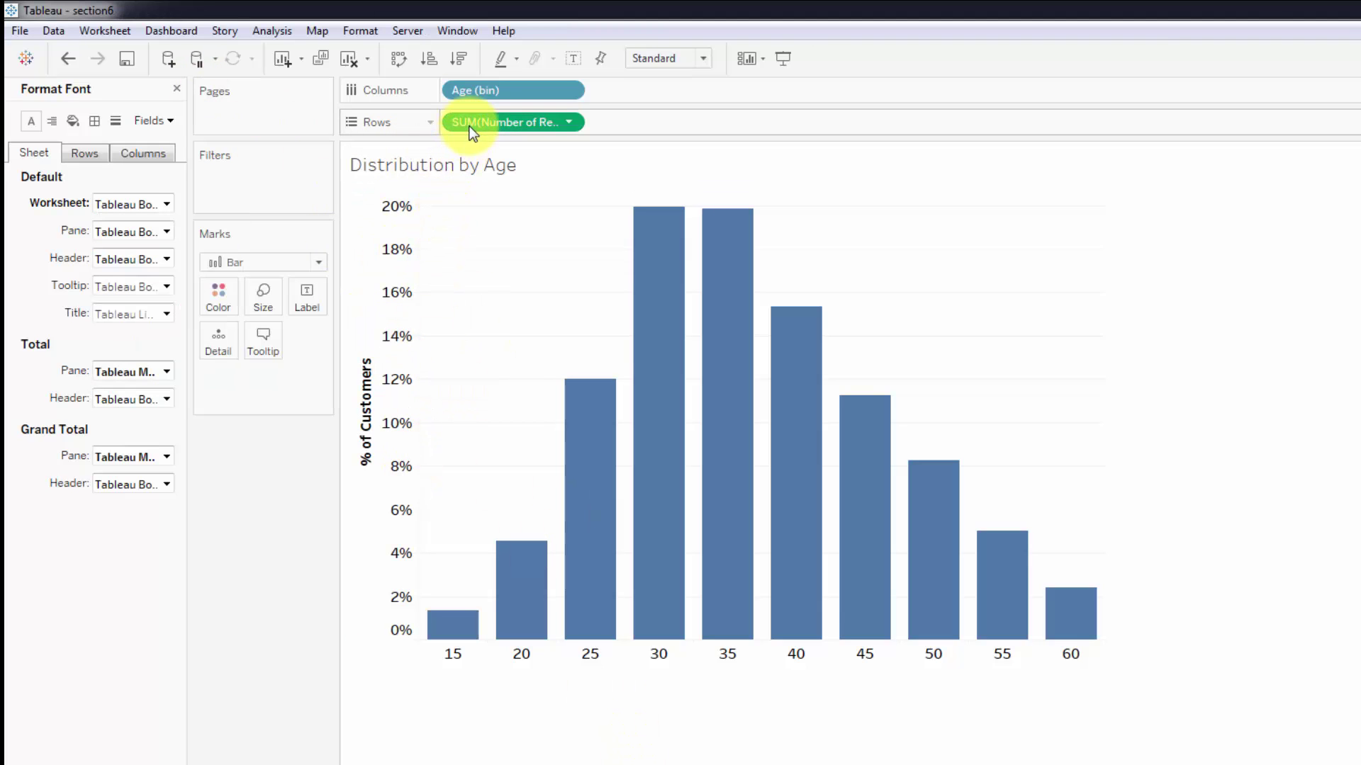
{"action": "mouse_move", "coordinate": [470, 126]}
{"action": "left_mouse_down"}
{"action": "mouse_move", "coordinate": [406, 187]}
{"action": "mouse_move", "coordinate": [213, 298]}
{"action": "left_mouse_up"}
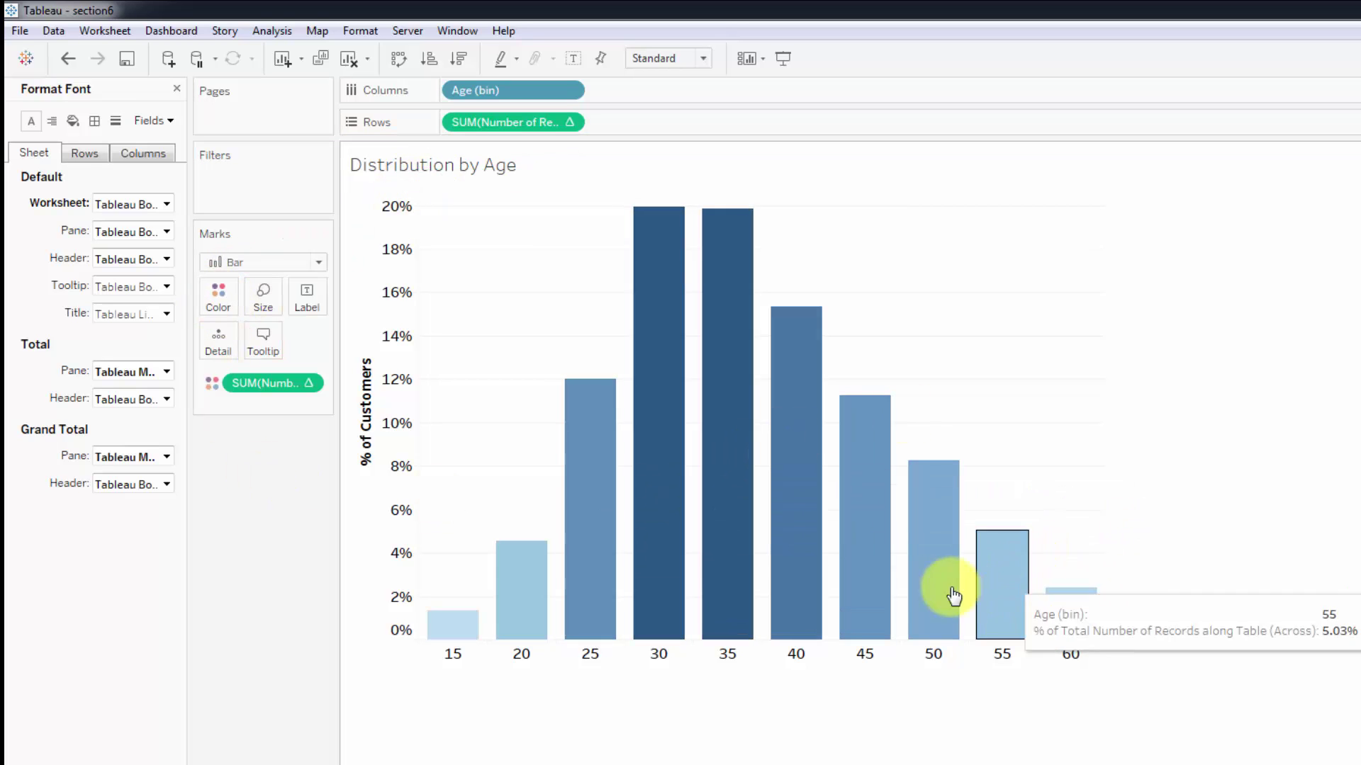